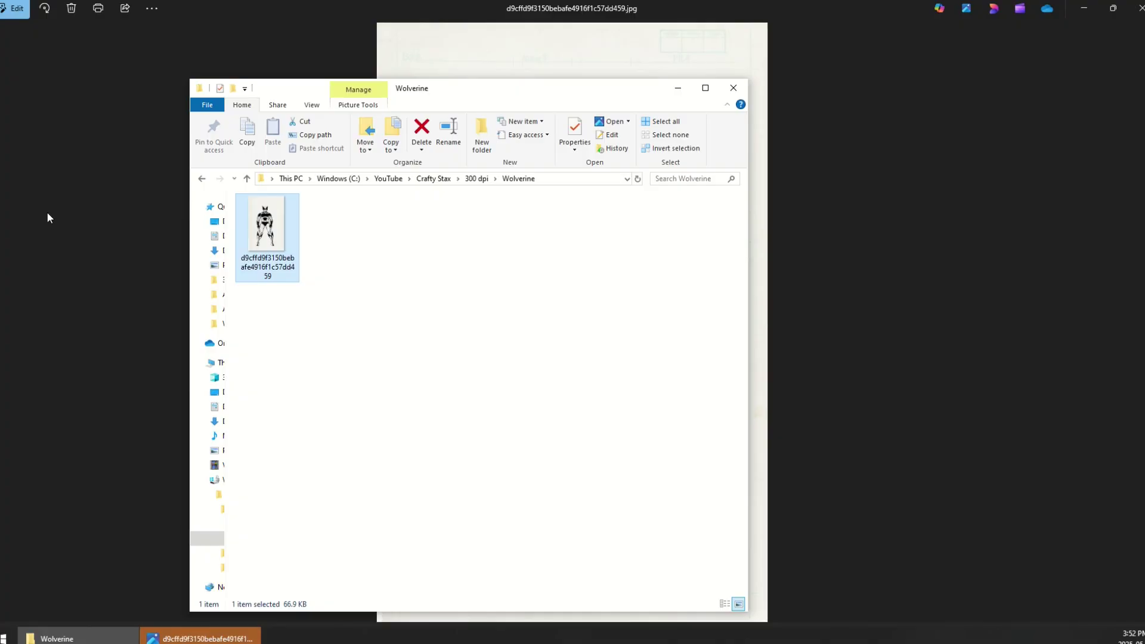
- Check the JPG's 736 x 1129 size, then close the Wolverine folder window
{"action": "mouse_move", "coordinate": [267, 233]}
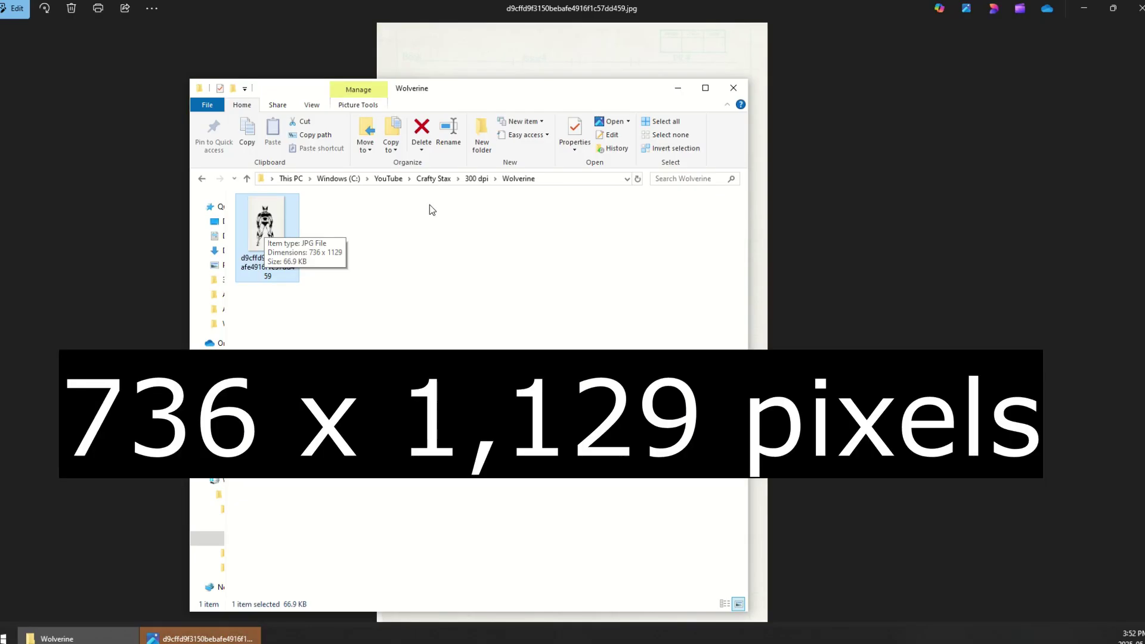
{"action": "left_click", "coordinate": [734, 87]}
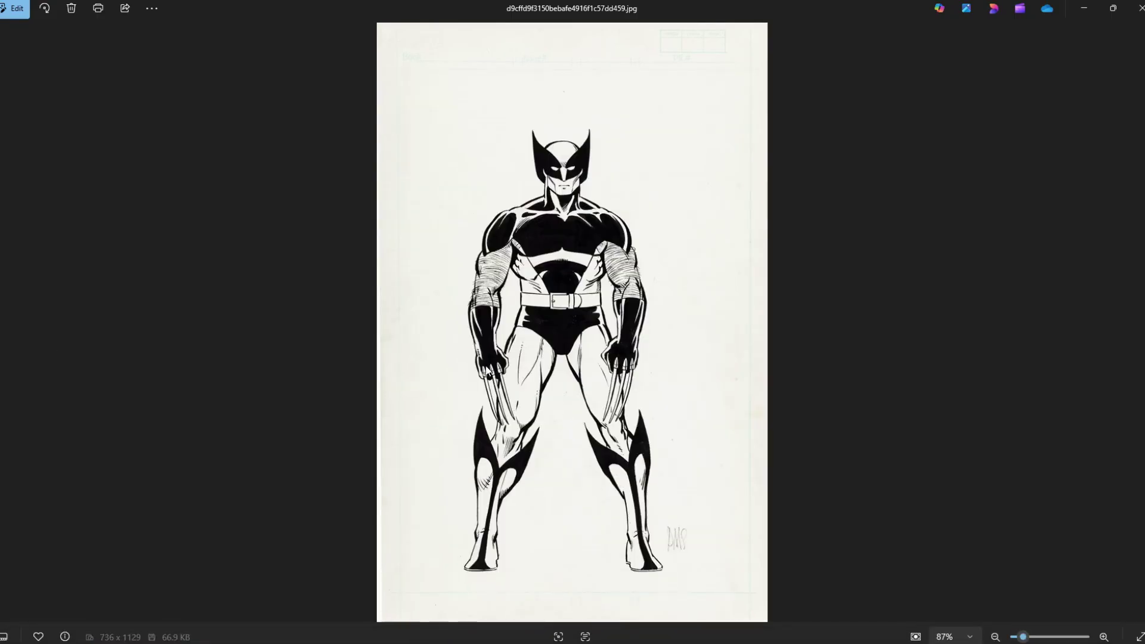
{"action": "scroll", "coordinate": [487, 371], "scroll_direction": "up", "scroll_amount": 4}
{"action": "scroll", "coordinate": [487, 370], "scroll_direction": "up", "scroll_amount": 2}
{"action": "scroll", "coordinate": [424, 307], "scroll_direction": "up", "scroll_amount": 2}
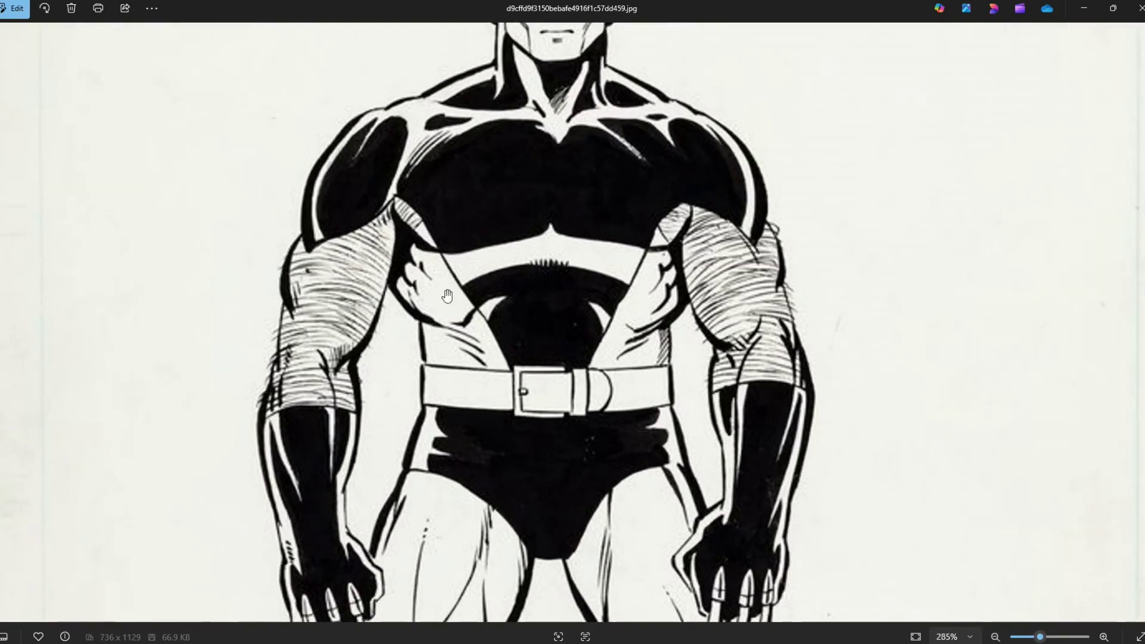
{"action": "left_click_drag", "start_coordinate": [430, 322], "coordinate": [462, 540]}
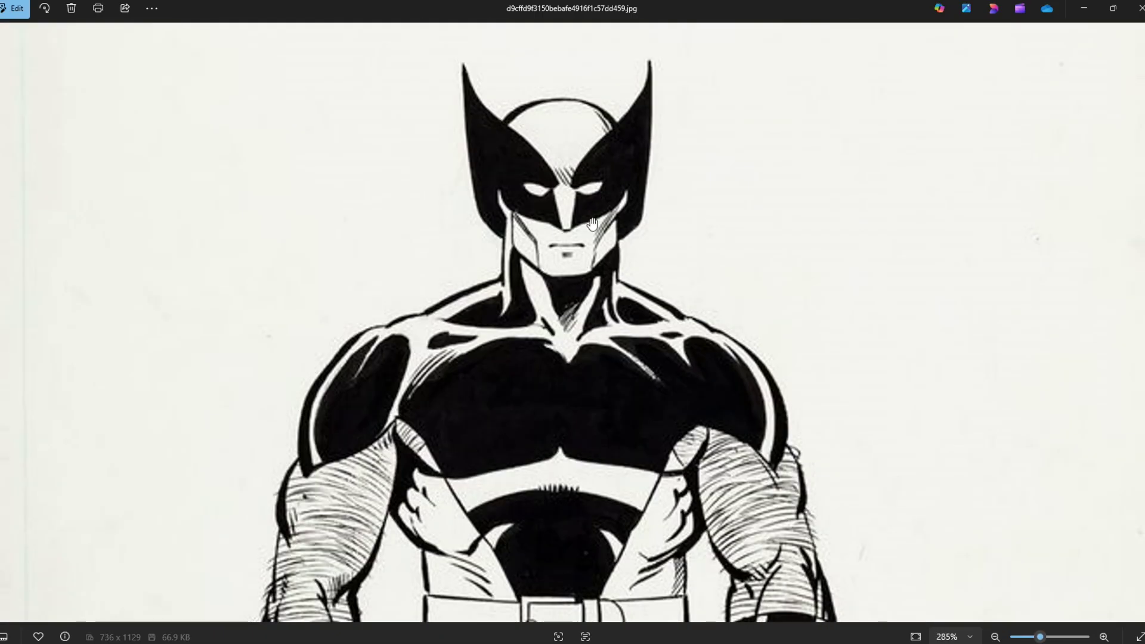
{"action": "scroll", "coordinate": [586, 262], "scroll_direction": "up", "scroll_amount": 2}
{"action": "scroll", "coordinate": [587, 262], "scroll_direction": "up", "scroll_amount": 2}
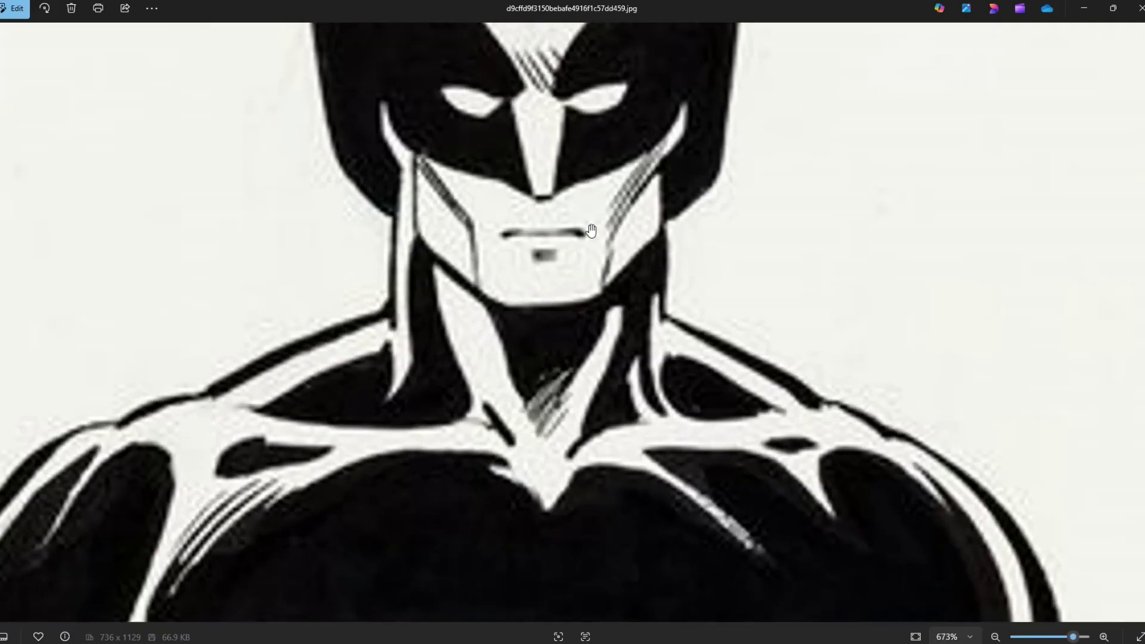
{"action": "left_click_drag", "start_coordinate": [587, 250], "coordinate": [593, 400]}
{"action": "scroll", "coordinate": [595, 354], "scroll_direction": "down", "scroll_amount": 5}
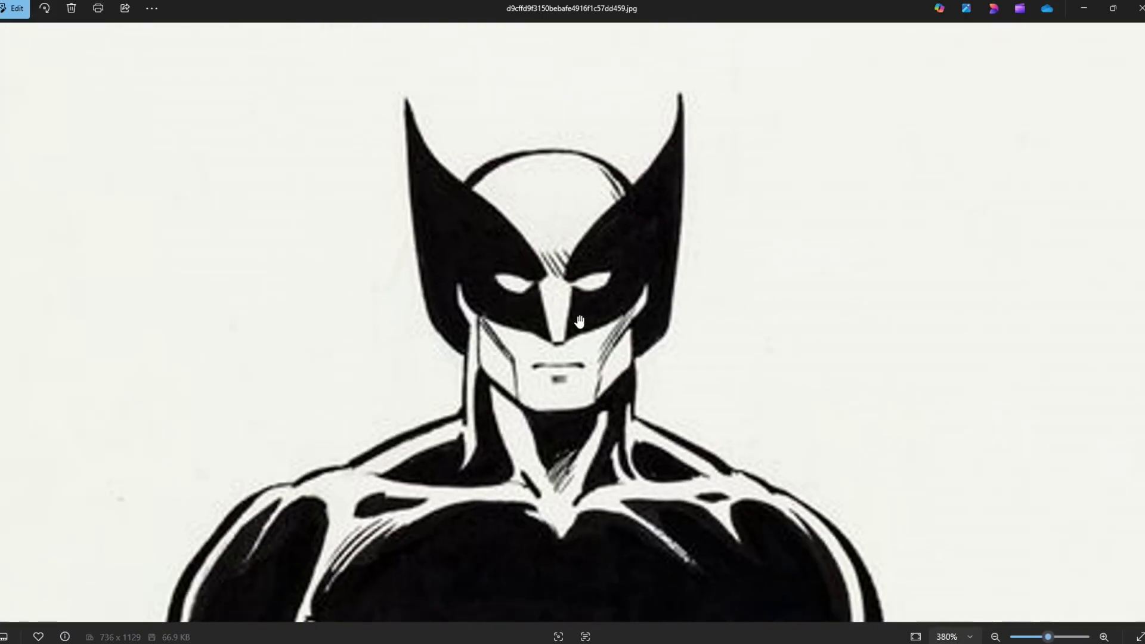
{"action": "scroll", "coordinate": [578, 324], "scroll_direction": "down", "scroll_amount": 2}
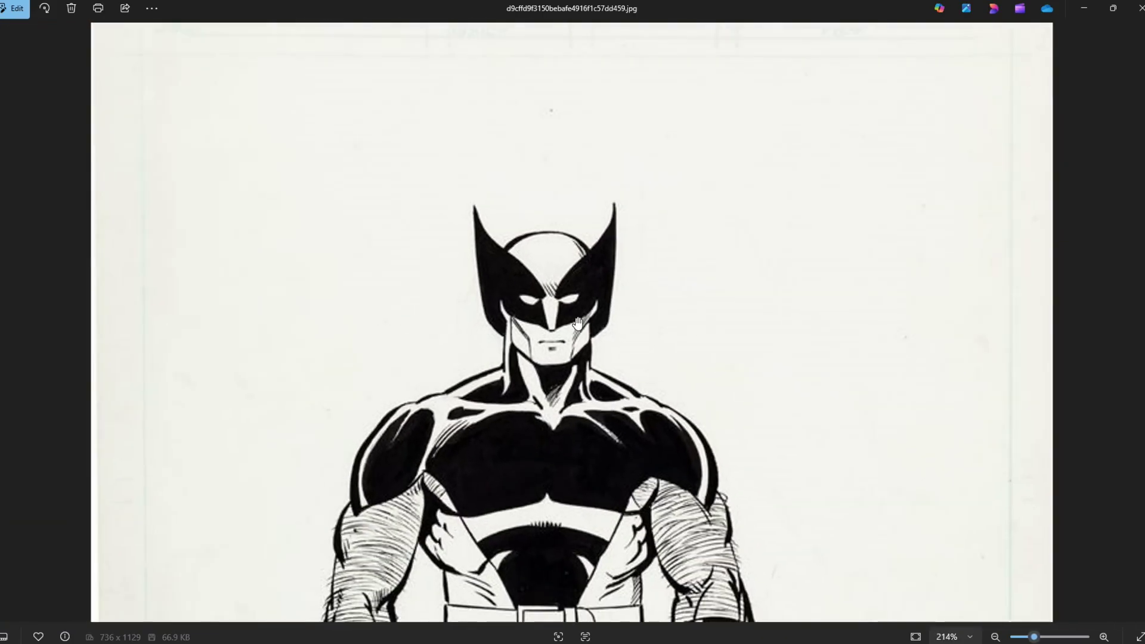
{"action": "scroll", "coordinate": [531, 311], "scroll_direction": "down", "scroll_amount": 1}
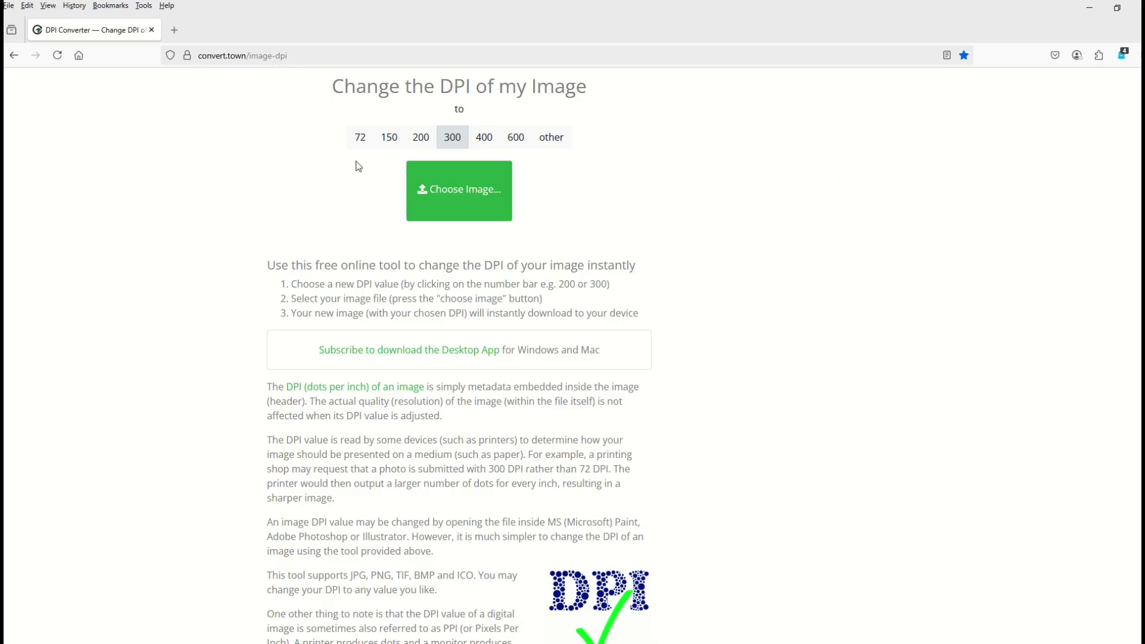
- Select 400 DPI on convert.town and upload the Wolverine JPG for conversion
{"action": "left_click", "coordinate": [360, 140]}
{"action": "left_click", "coordinate": [393, 142]}
{"action": "left_click", "coordinate": [454, 137]}
{"action": "left_click", "coordinate": [483, 140]}
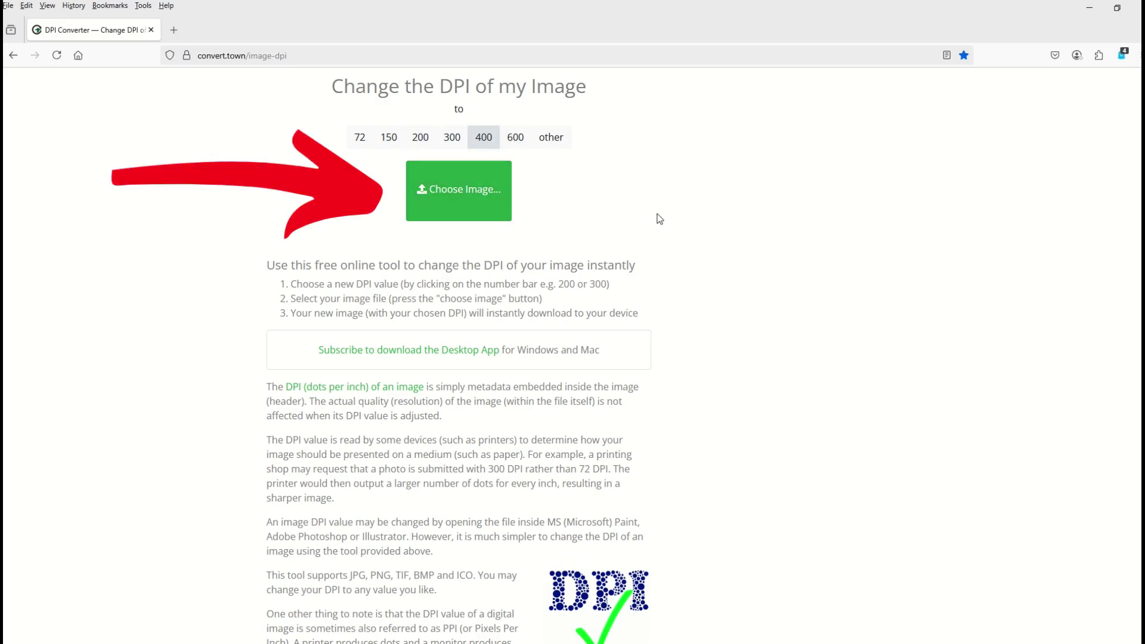
{"action": "left_click", "coordinate": [446, 199]}
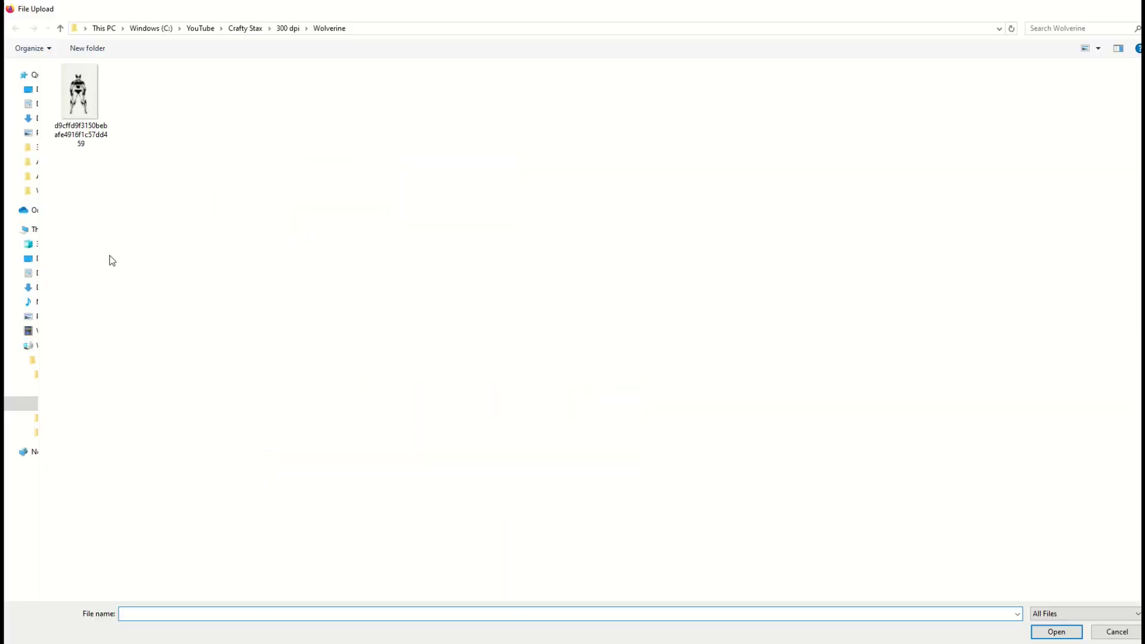
{"action": "double_click", "coordinate": [76, 113]}
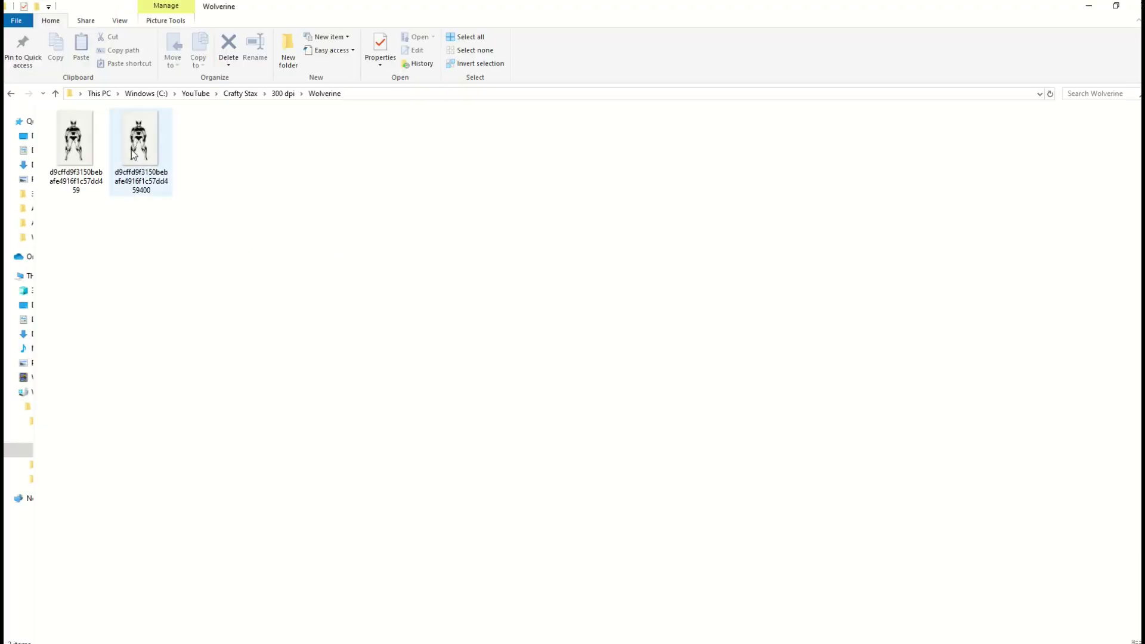
{"action": "mouse_move", "coordinate": [132, 154]}
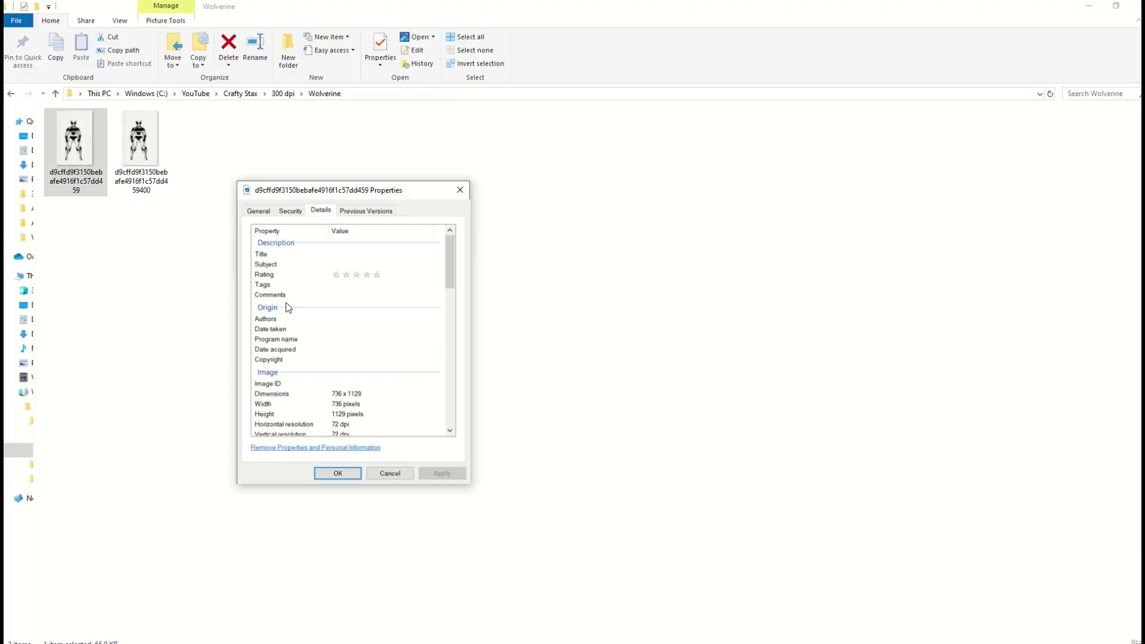
{"action": "scroll", "coordinate": [298, 322], "scroll_direction": "down", "scroll_amount": 1}
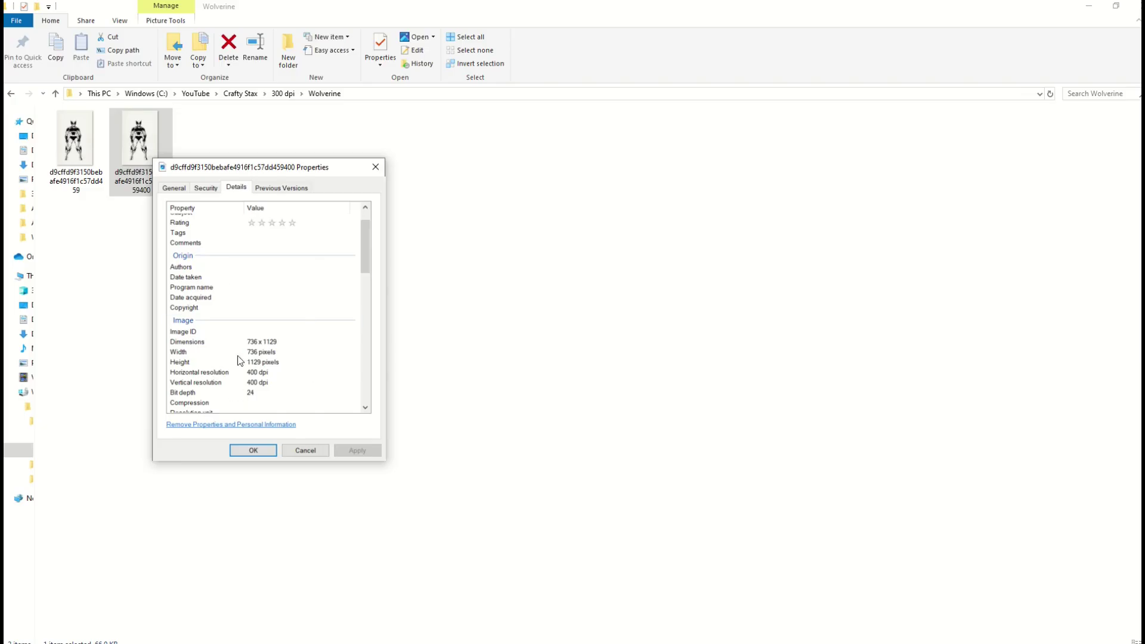
{"action": "left_click", "coordinate": [305, 451]}
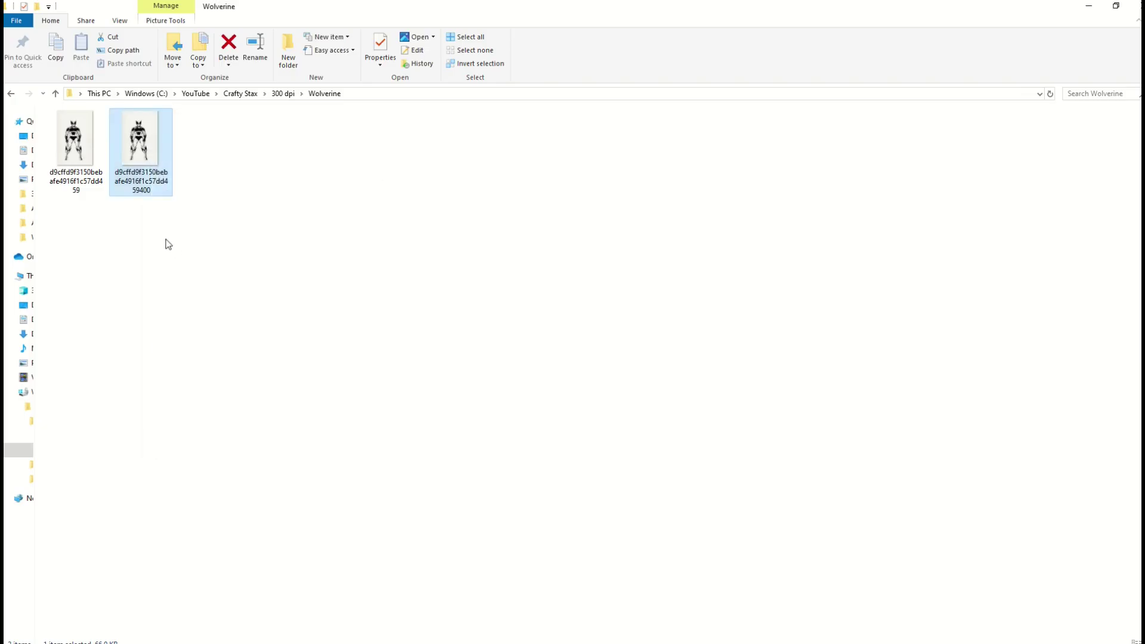
- Zoom the original Wolverine image in Photos and pan to the head
{"action": "left_click", "coordinate": [76, 152]}
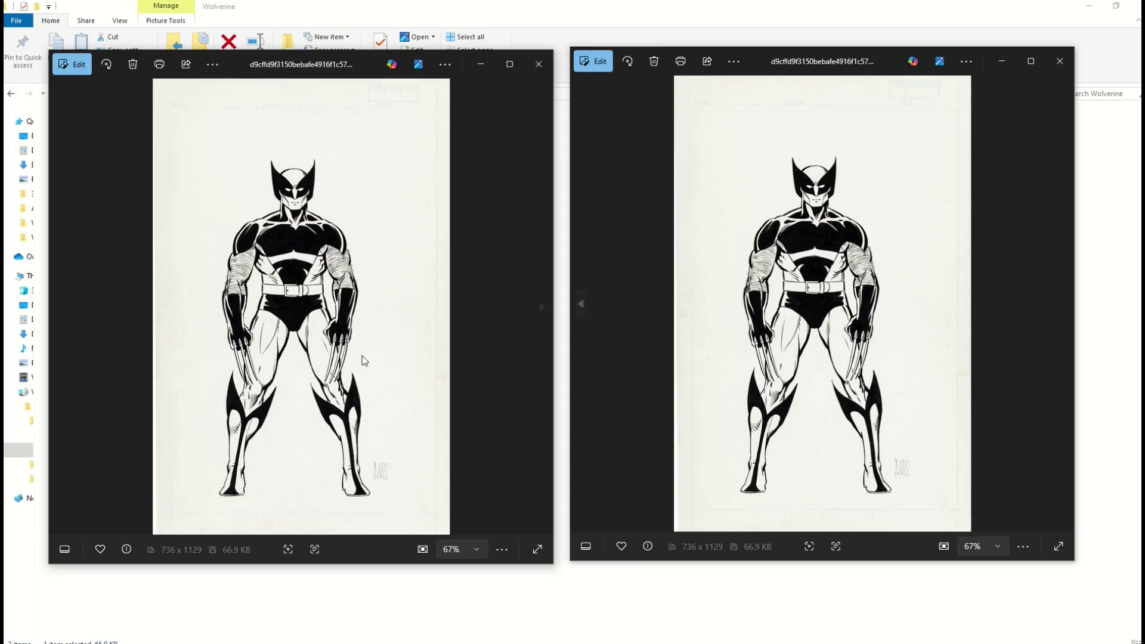
{"action": "scroll", "coordinate": [309, 319], "scroll_direction": "up", "scroll_amount": 8}
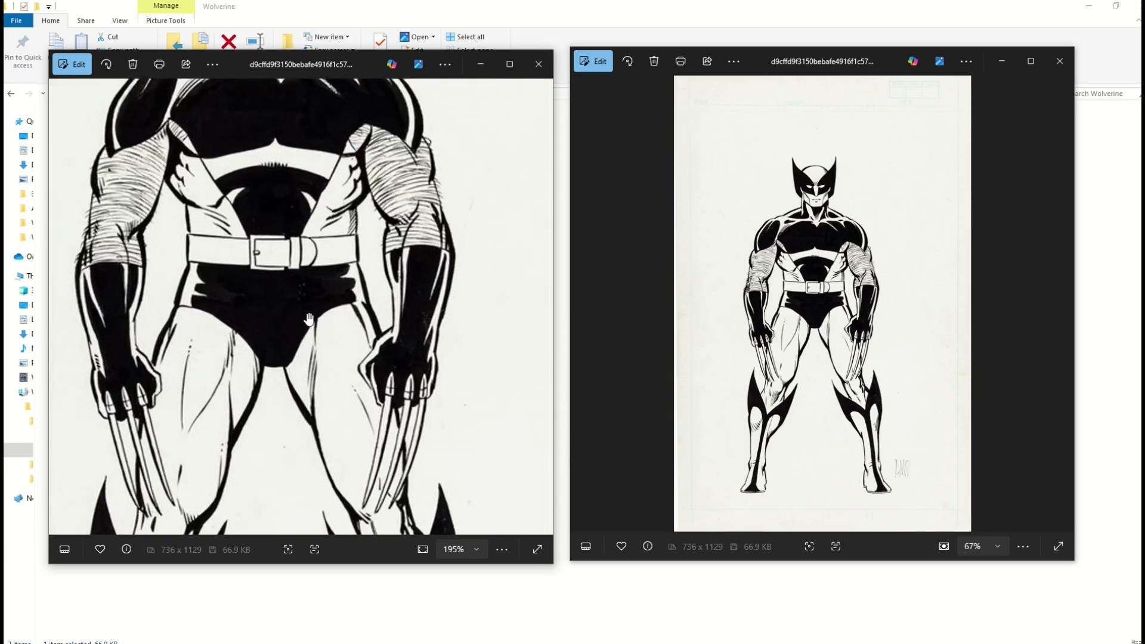
{"action": "scroll", "coordinate": [308, 319], "scroll_direction": "up", "scroll_amount": 4}
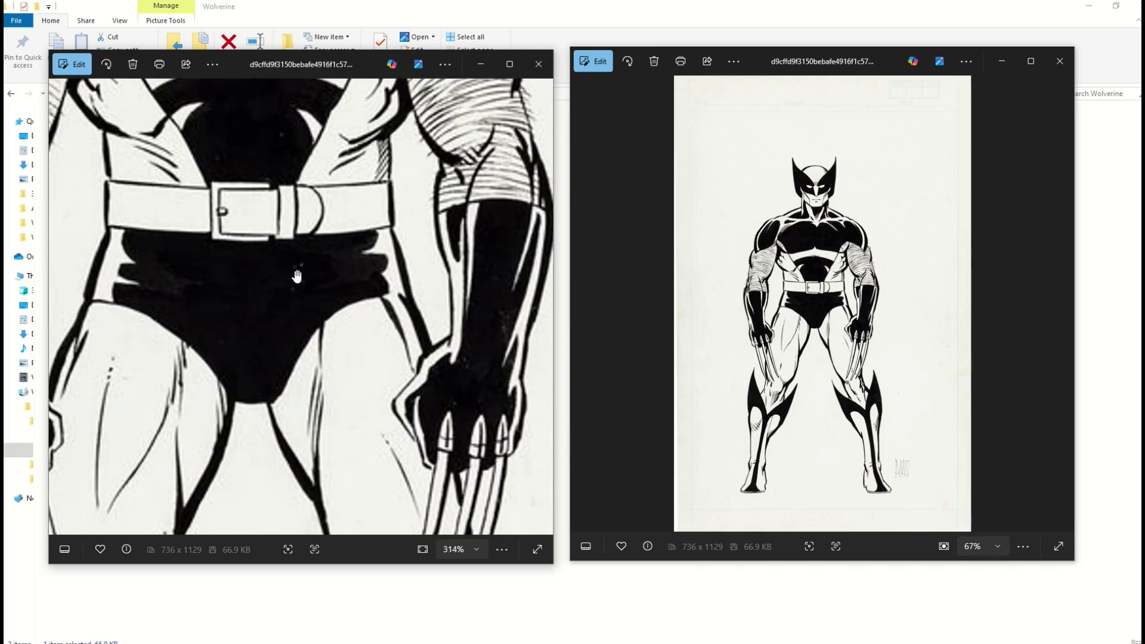
{"action": "left_click_drag", "start_coordinate": [297, 275], "coordinate": [275, 506]}
{"action": "left_click_drag", "start_coordinate": [278, 339], "coordinate": [292, 506]}
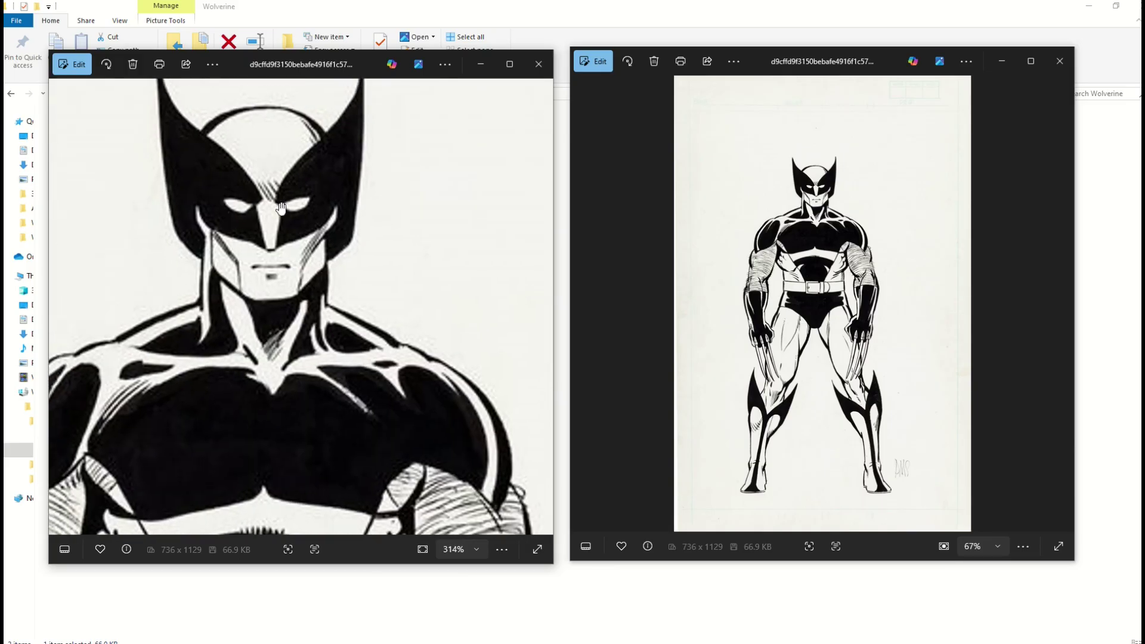
- Zoom the 400 dpi copy and align its view with the original's head
{"action": "scroll", "coordinate": [832, 326], "scroll_direction": "up", "scroll_amount": 9}
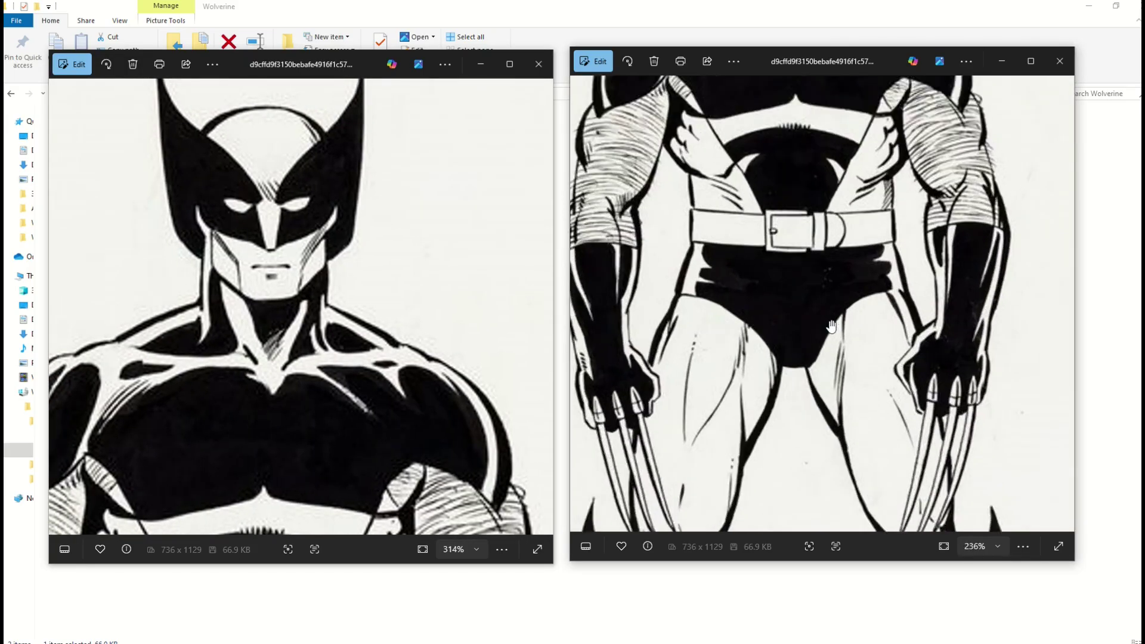
{"action": "scroll", "coordinate": [831, 327], "scroll_direction": "up", "scroll_amount": 3}
{"action": "left_click_drag", "start_coordinate": [796, 243], "coordinate": [785, 504]}
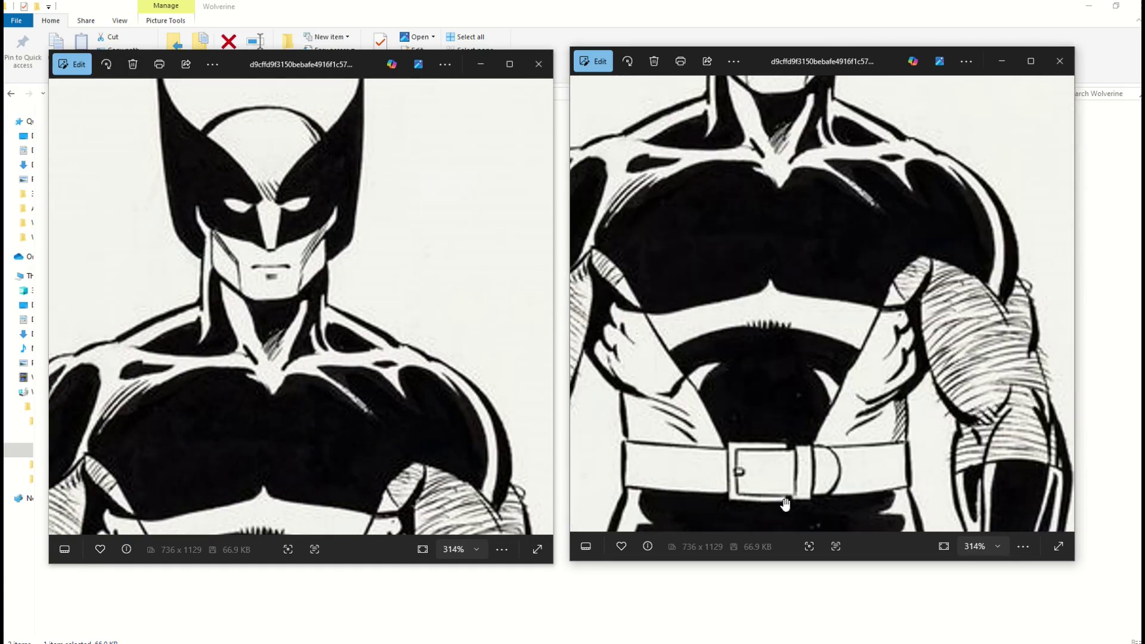
{"action": "left_click_drag", "start_coordinate": [777, 360], "coordinate": [783, 528]}
{"action": "left_click_drag", "start_coordinate": [781, 444], "coordinate": [782, 453]}
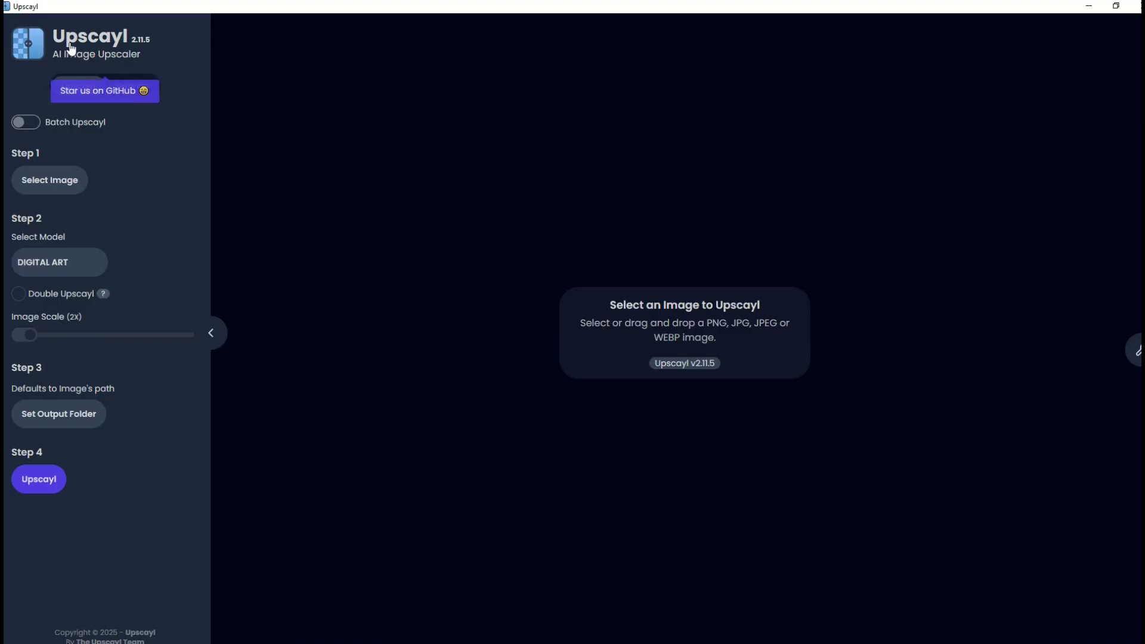
- Load the Wolverine JPG, set Image Scale to 4x, upscale, and shift the before/after divider
{"action": "left_click", "coordinate": [28, 179]}
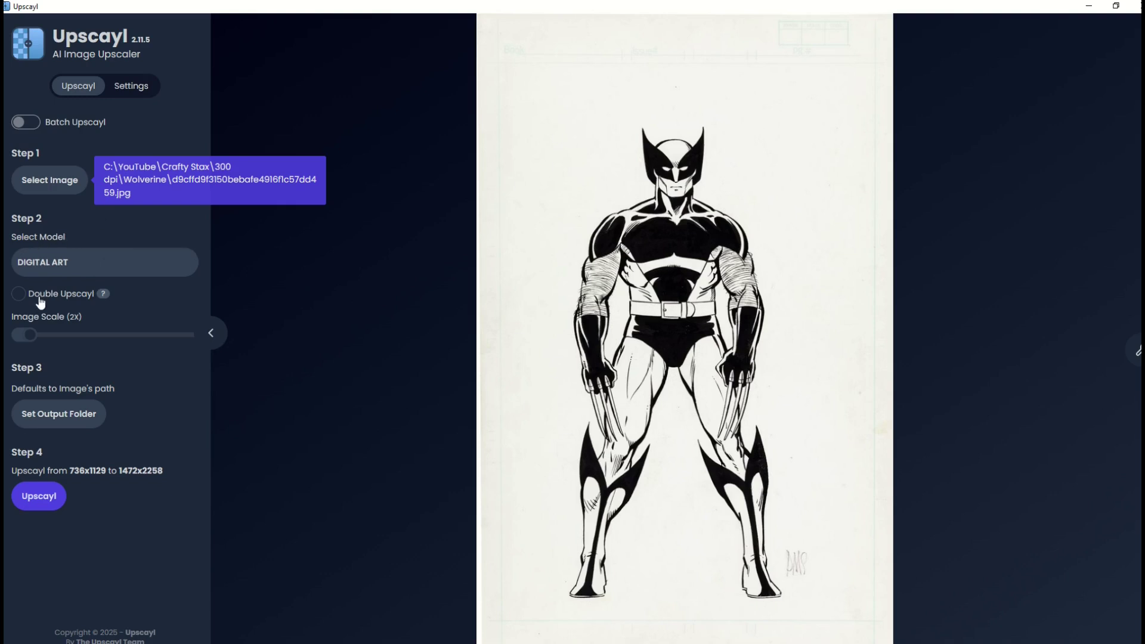
{"action": "left_click_drag", "start_coordinate": [33, 338], "coordinate": [59, 346]}
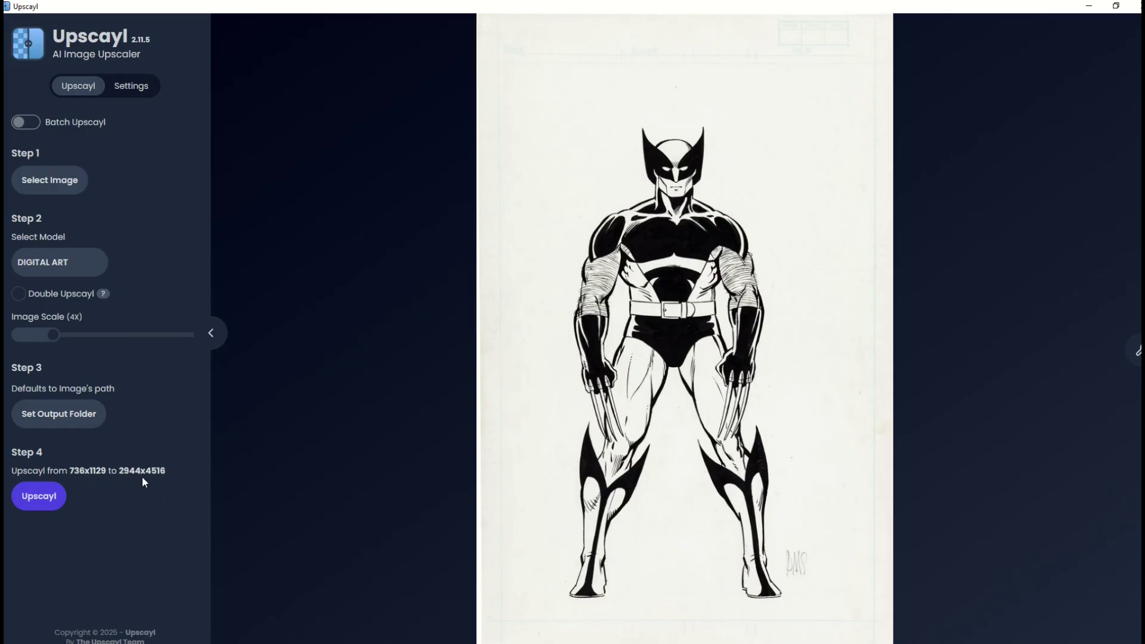
{"action": "left_click", "coordinate": [37, 497]}
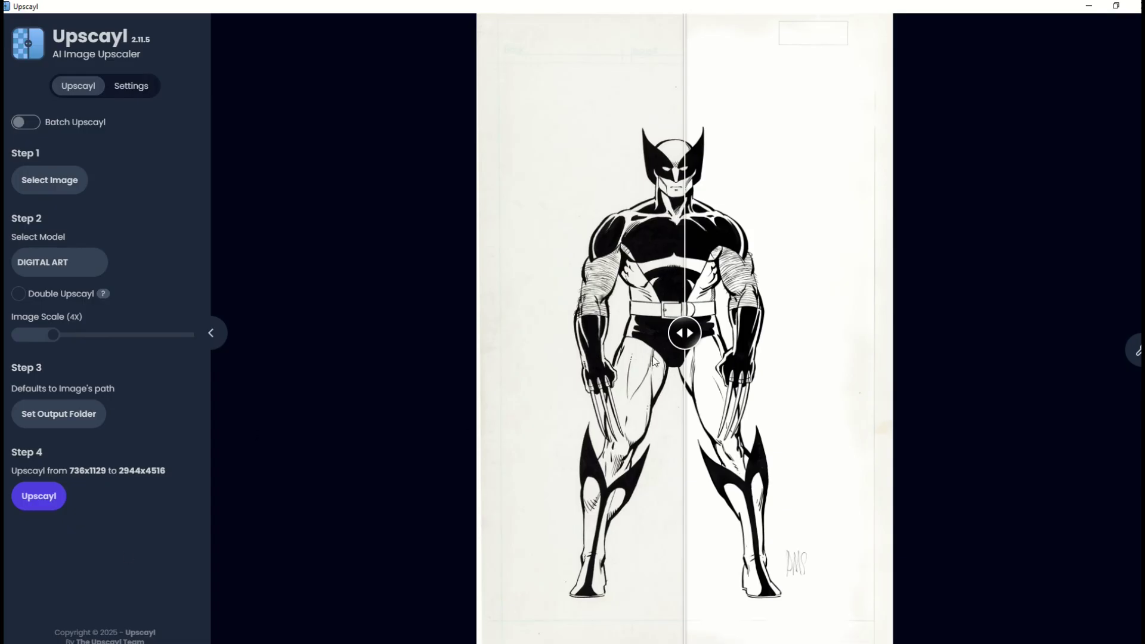
{"action": "left_click_drag", "start_coordinate": [689, 332], "coordinate": [653, 345]}
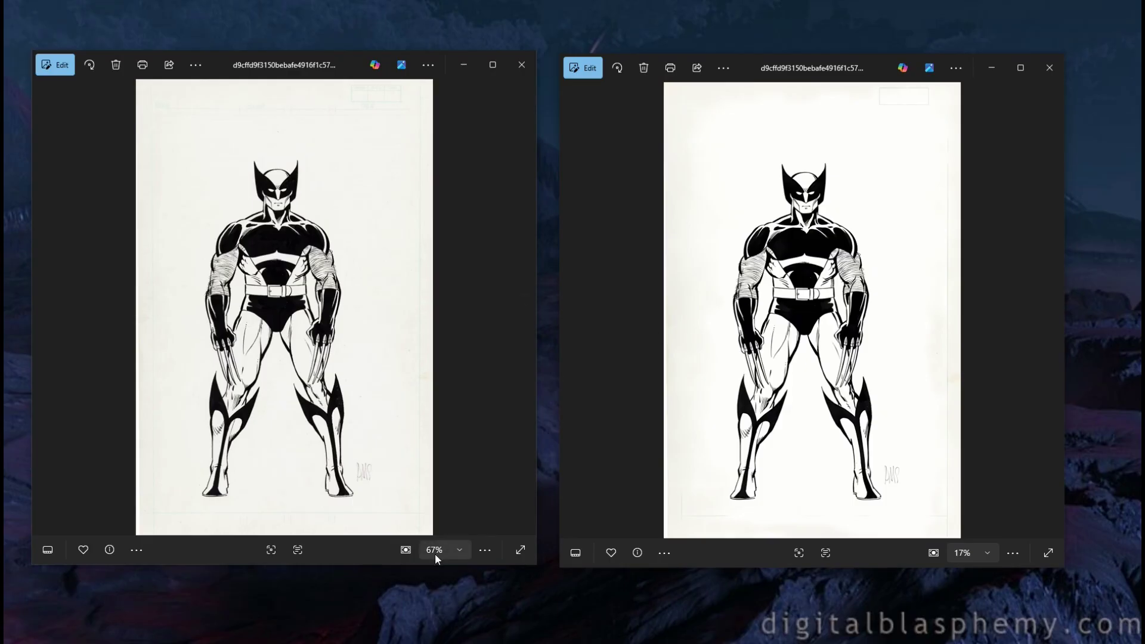
- Zoom the original and 4x upscaled windows in and pan both to Wolverine's head
{"action": "scroll", "coordinate": [288, 334], "scroll_direction": "up", "scroll_amount": 2}
{"action": "scroll", "coordinate": [288, 334], "scroll_direction": "up", "scroll_amount": 2}
{"action": "left_click_drag", "start_coordinate": [269, 235], "coordinate": [273, 278]}
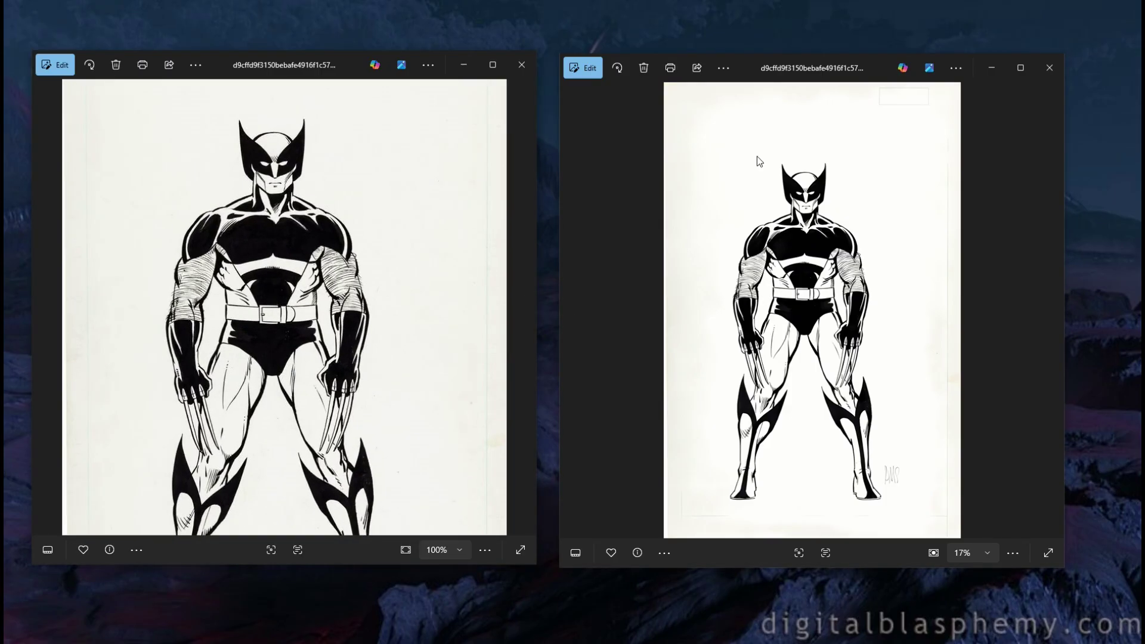
{"action": "scroll", "coordinate": [840, 336], "scroll_direction": "up", "scroll_amount": 5}
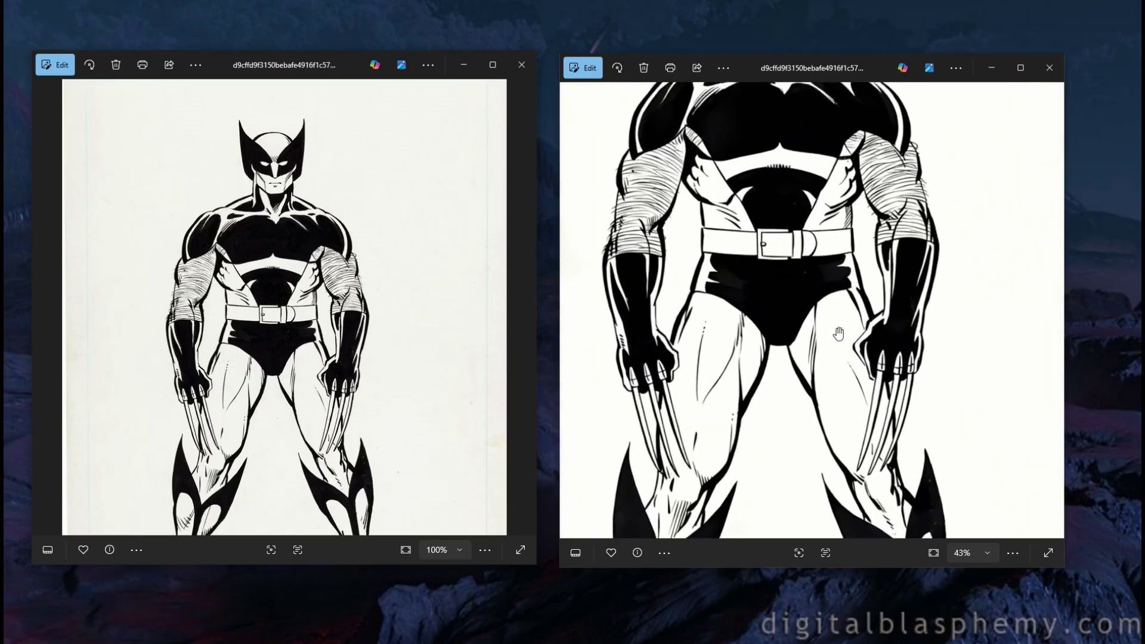
{"action": "scroll", "coordinate": [838, 334], "scroll_direction": "up", "scroll_amount": 4}
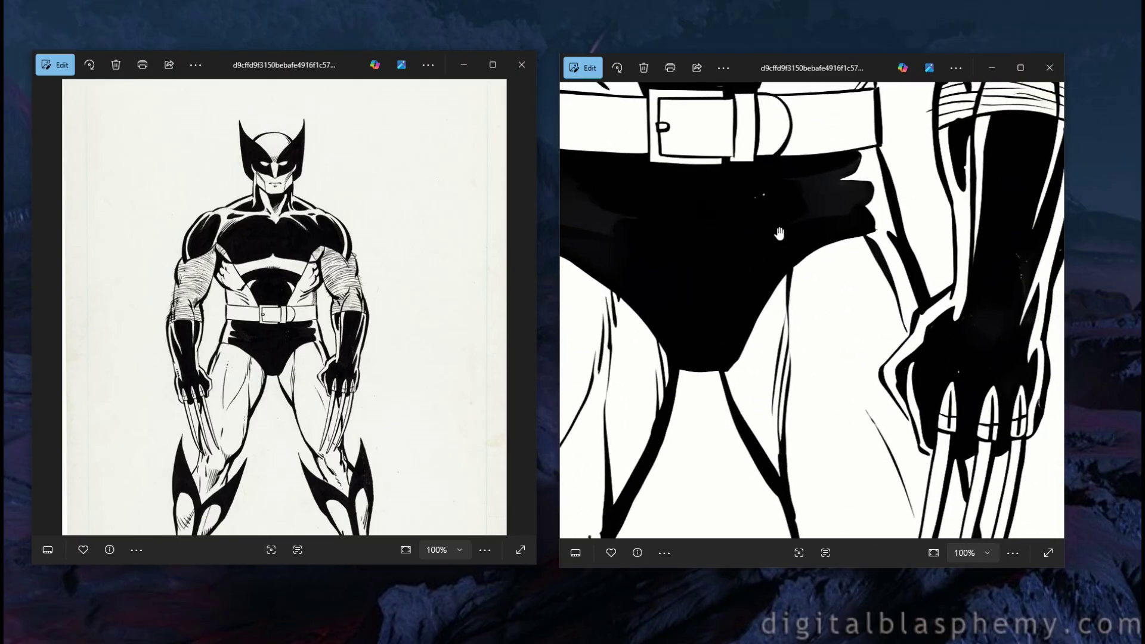
{"action": "left_click_drag", "start_coordinate": [775, 221], "coordinate": [775, 428]}
{"action": "left_click_drag", "start_coordinate": [769, 96], "coordinate": [769, 573]}
{"action": "scroll", "coordinate": [267, 209], "scroll_direction": "up", "scroll_amount": 6}
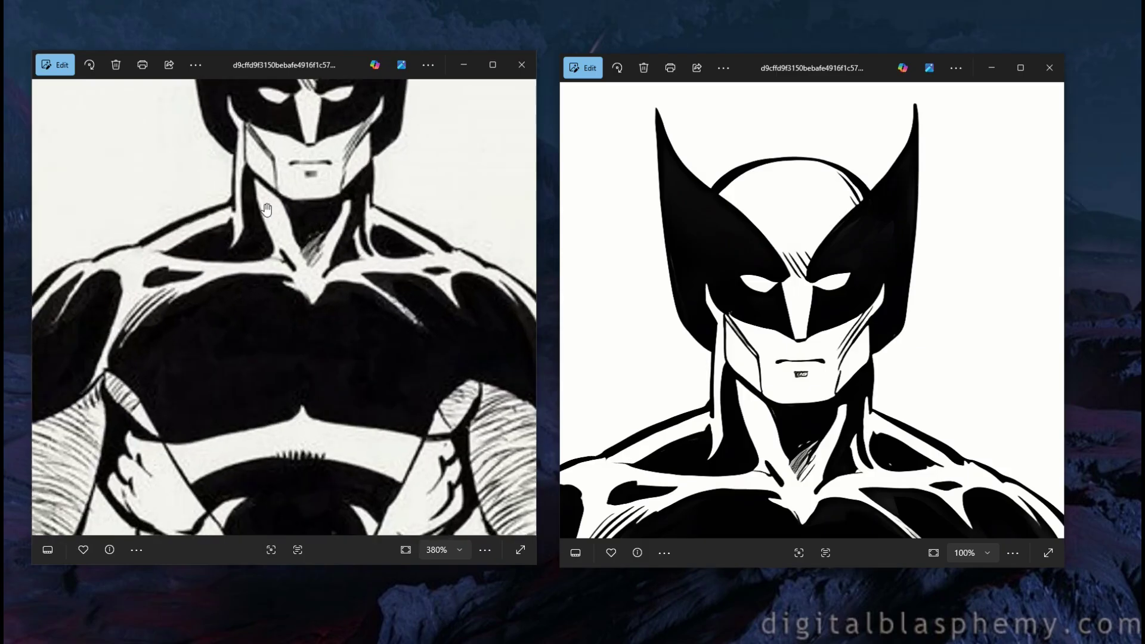
{"action": "left_click_drag", "start_coordinate": [267, 208], "coordinate": [244, 444]}
{"action": "scroll", "coordinate": [244, 445], "scroll_direction": "up", "scroll_amount": 2}
{"action": "scroll", "coordinate": [244, 444], "scroll_direction": "down", "scroll_amount": 2}
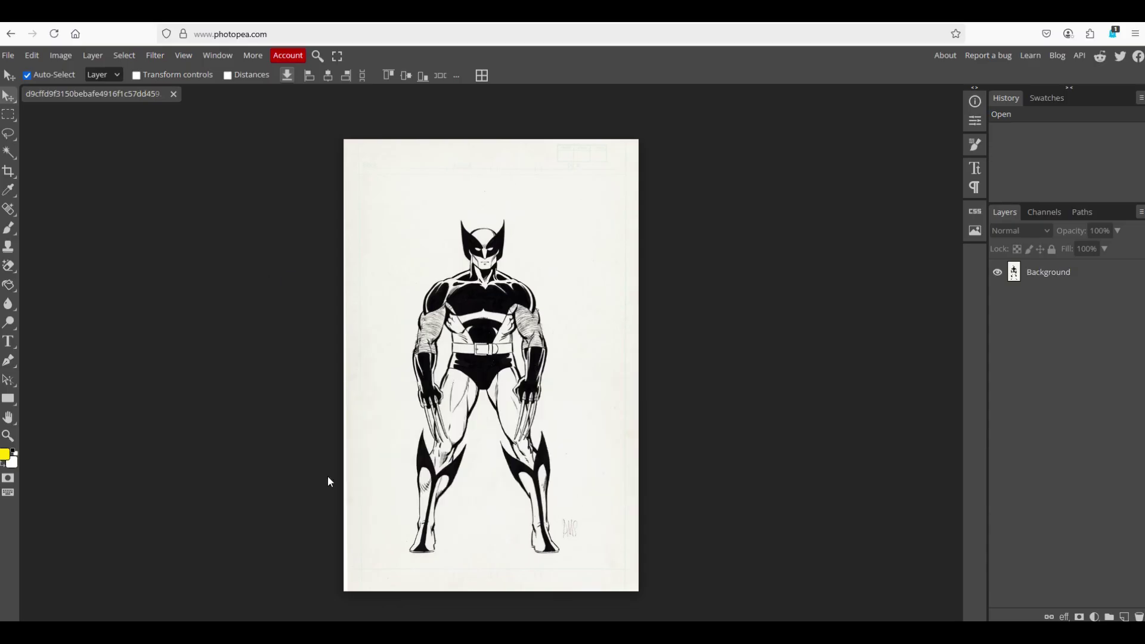
- Set Image Size to 3000 px wide at 300 DPI and apply it
{"action": "left_click", "coordinate": [61, 55]}
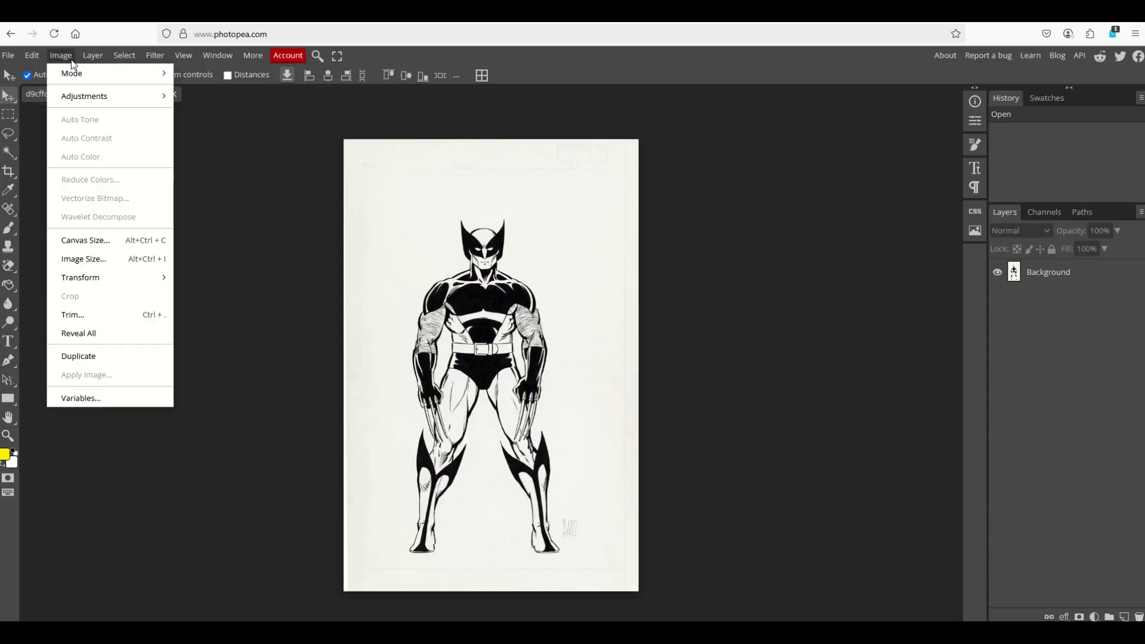
{"action": "left_click", "coordinate": [90, 259]}
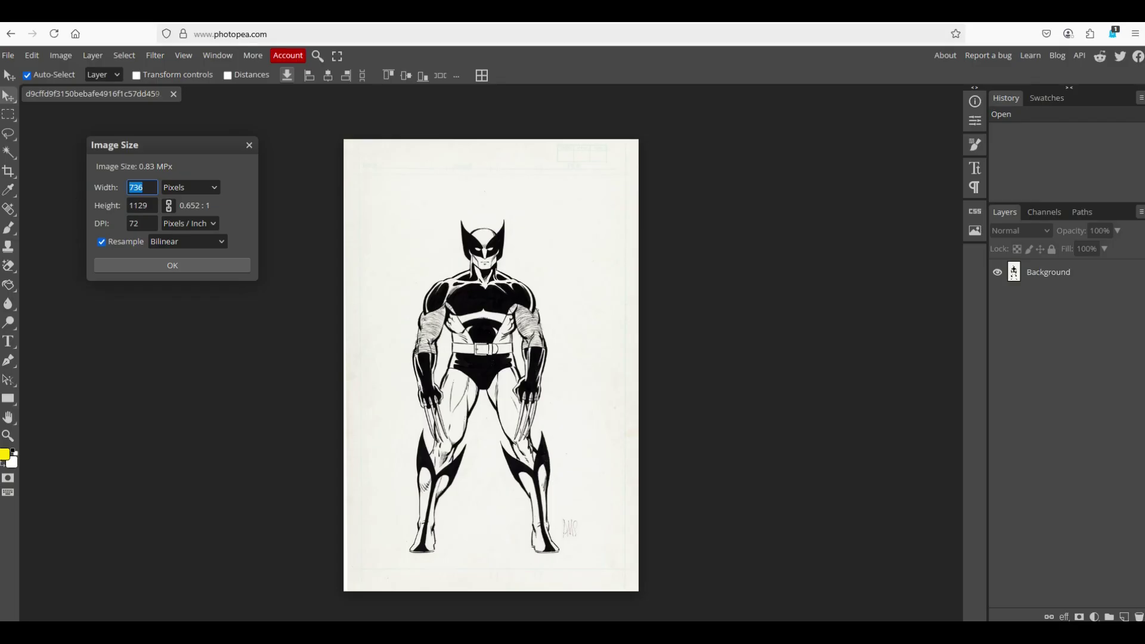
{"action": "type", "text": "3000"}
{"action": "key", "text": "Tab"}
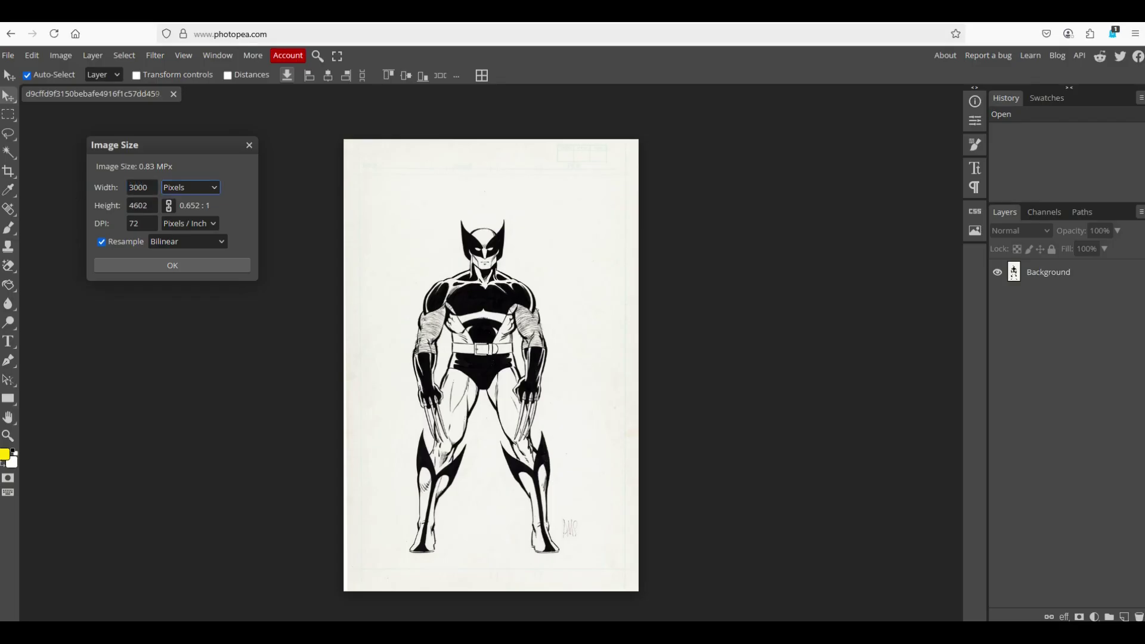
{"action": "left_click", "coordinate": [149, 223]}
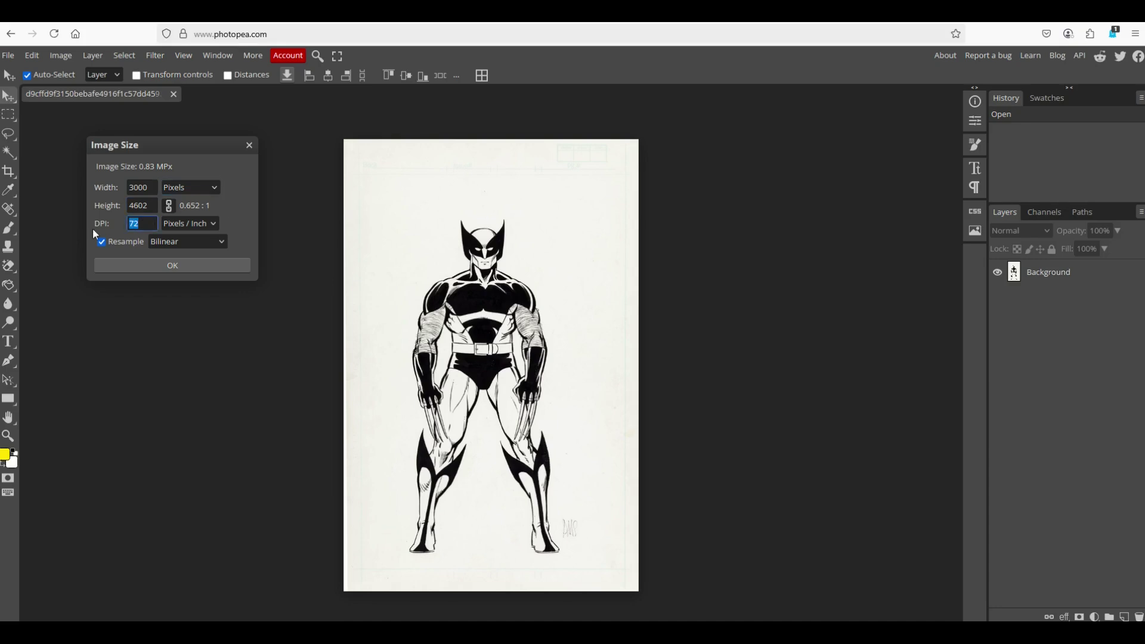
{"action": "type", "text": "300"}
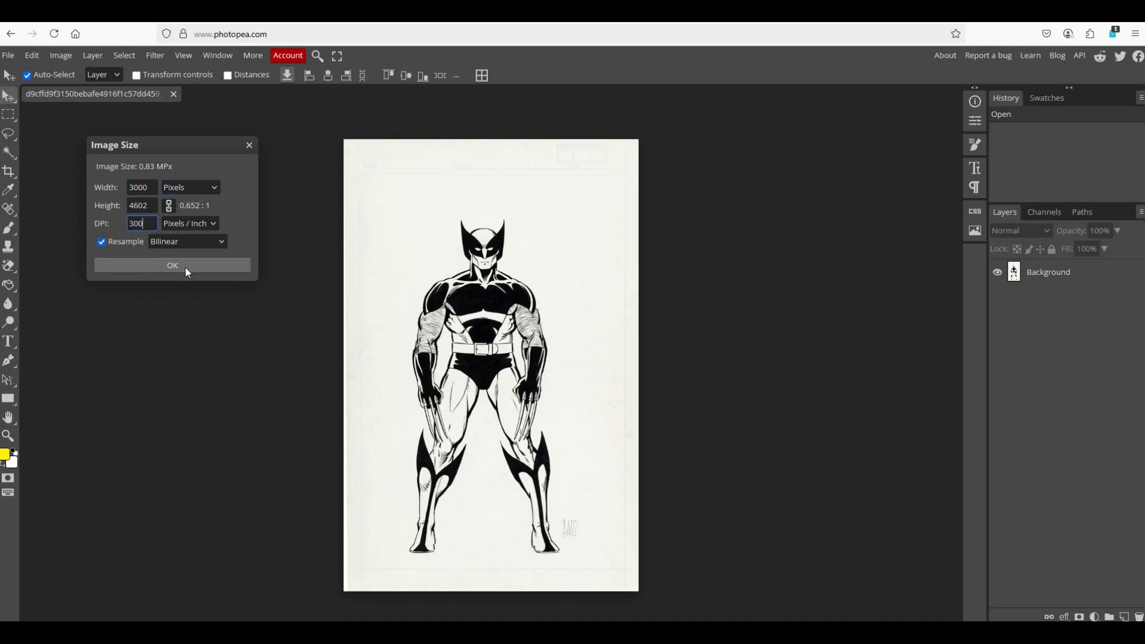
{"action": "left_click", "coordinate": [188, 272]}
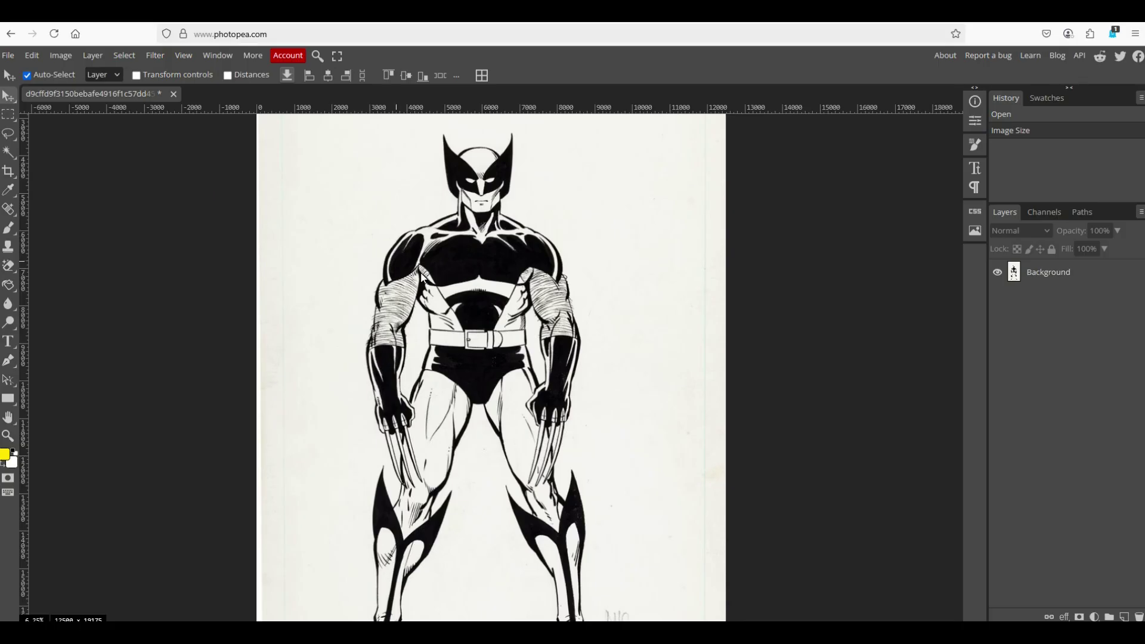
- Nudge the artwork down on the canvas and zoom in three times to inspect it
{"action": "left_click_drag", "start_coordinate": [261, 100], "coordinate": [263, 121]}
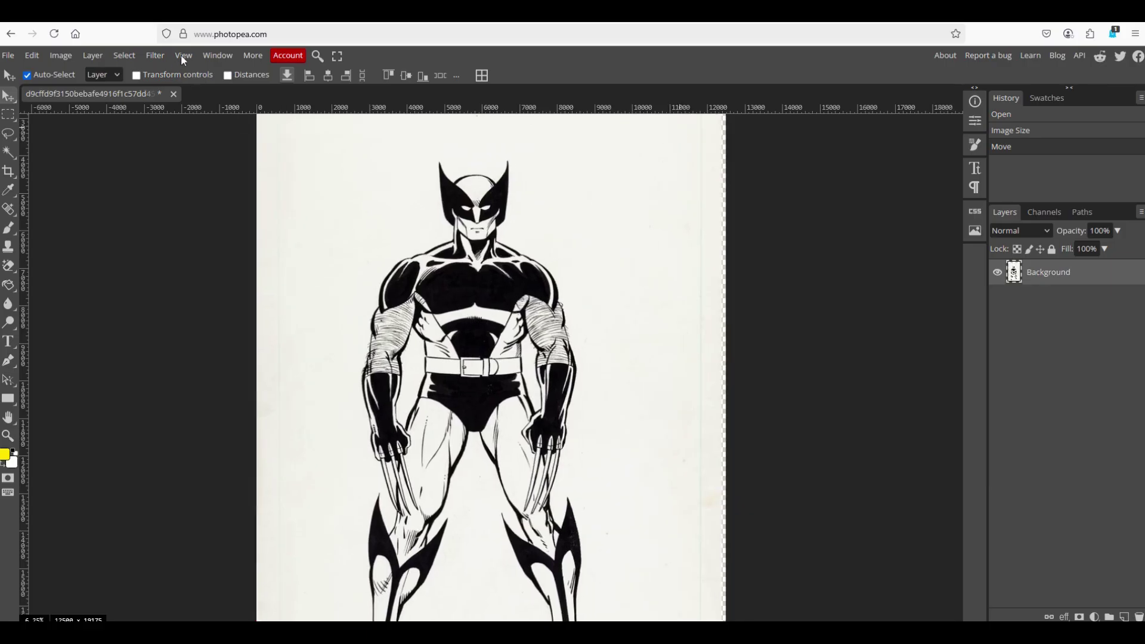
{"action": "left_click", "coordinate": [180, 55]}
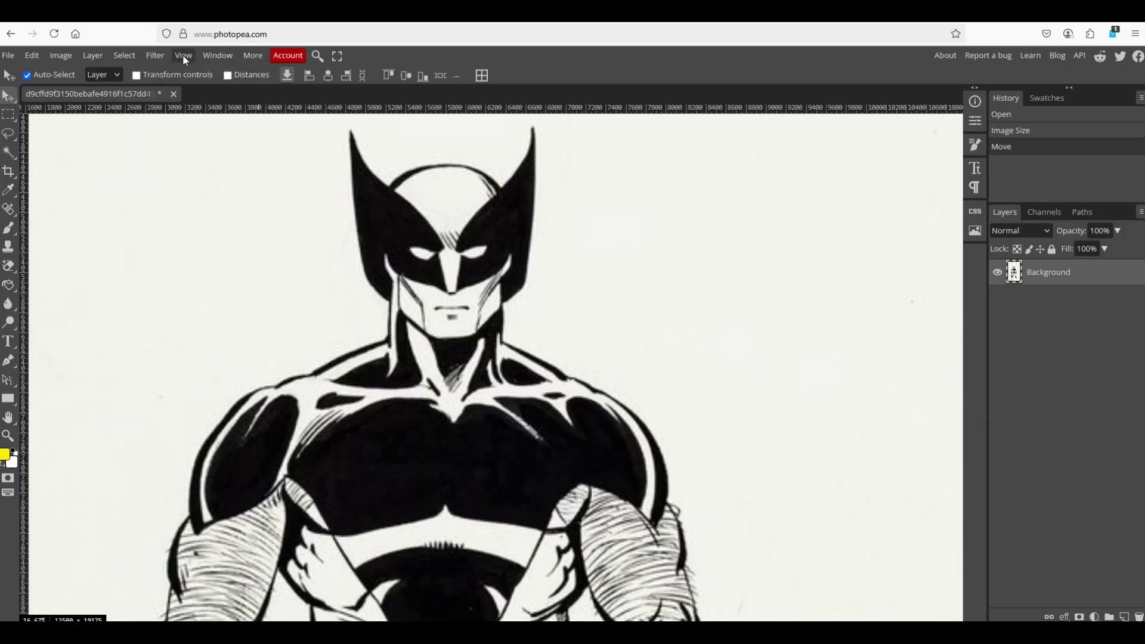
{"action": "left_click", "coordinate": [183, 55]}
{"action": "left_click", "coordinate": [192, 71]}
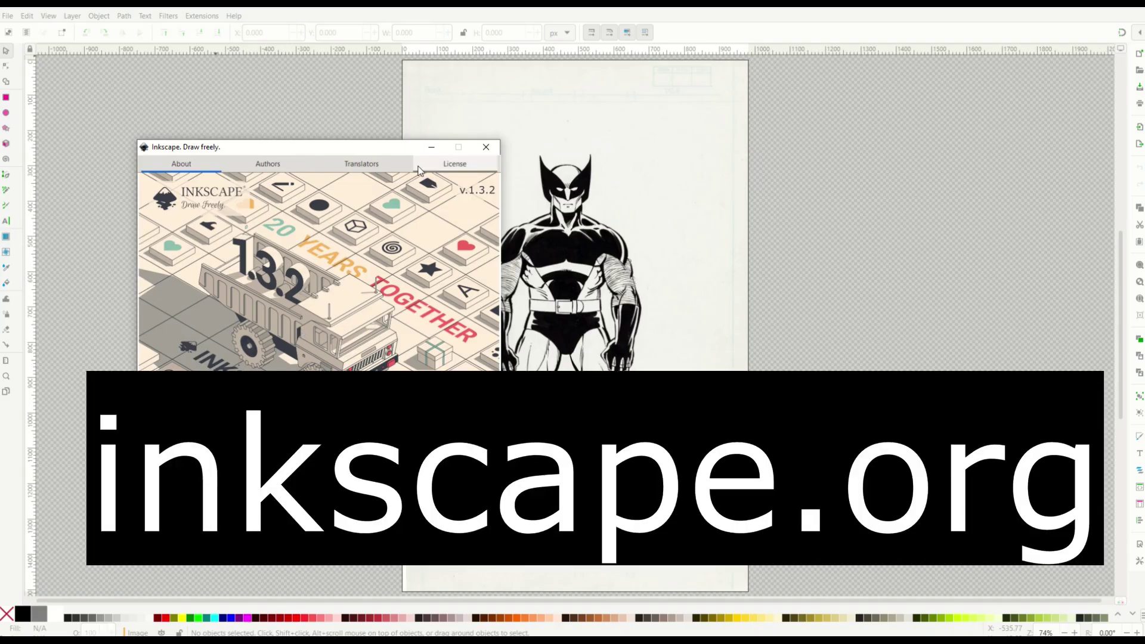
- Close the About window, shift the Wolverine image on the page, and open Path > Trace Bitmap
{"action": "left_click", "coordinate": [483, 149]}
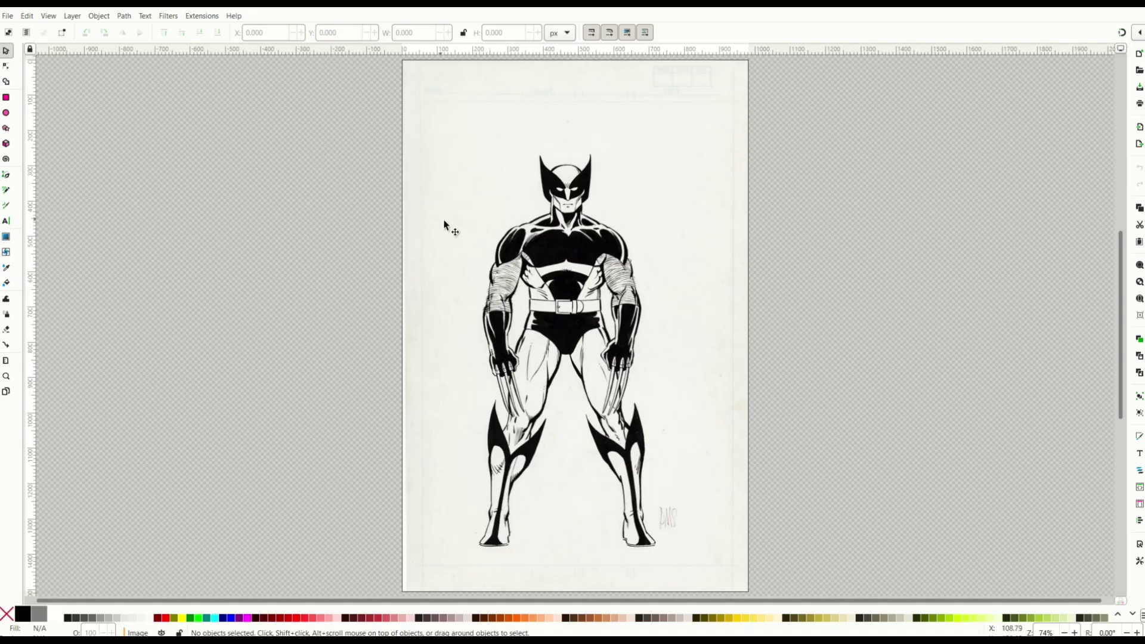
{"action": "left_click", "coordinate": [548, 298]}
{"action": "mouse_move", "coordinate": [557, 291]}
{"action": "left_mouse_down"}
{"action": "mouse_move", "coordinate": [518, 325]}
{"action": "mouse_move", "coordinate": [555, 298]}
{"action": "left_mouse_up"}
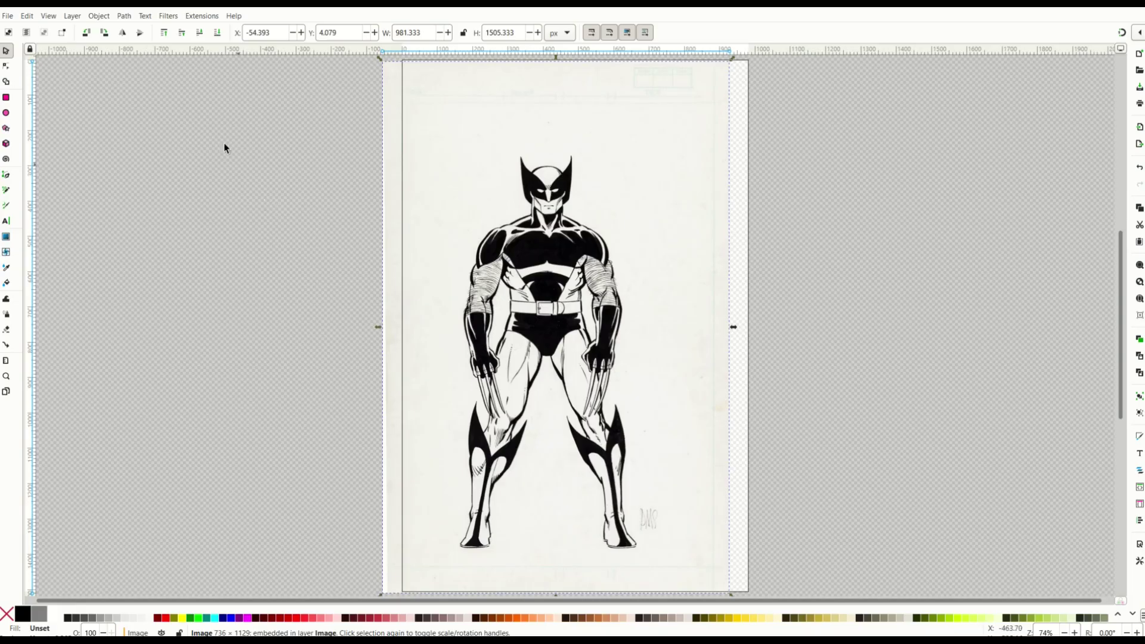
{"action": "left_click", "coordinate": [124, 15]}
{"action": "left_click", "coordinate": [134, 57]}
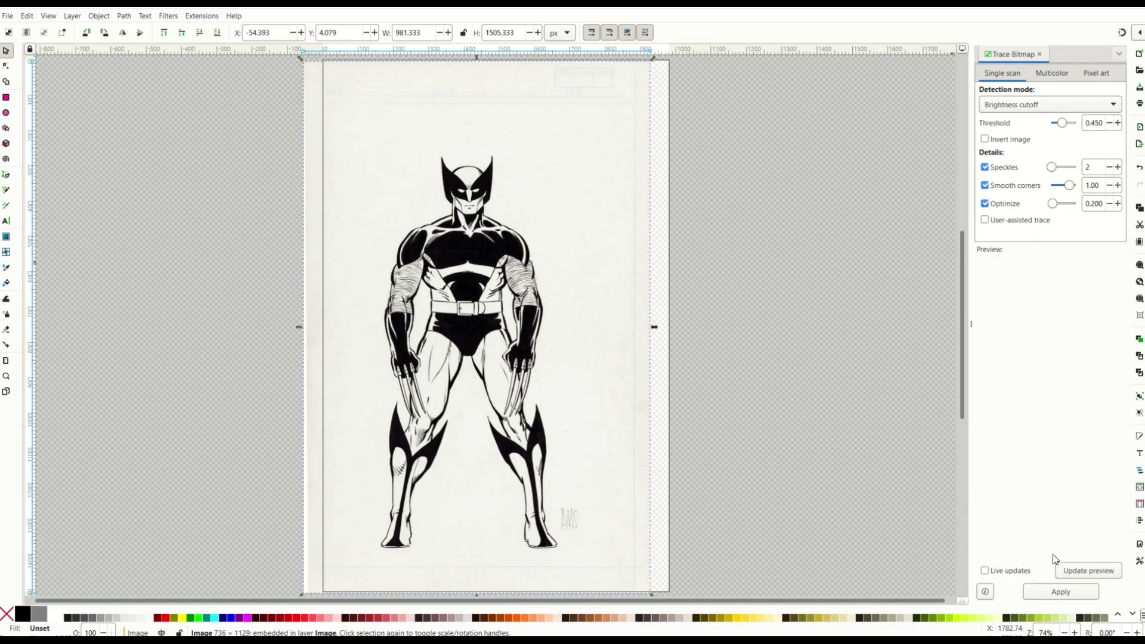
- Preview the trace, raise the Brightness cutoff threshold to 0.562, and apply it
{"action": "left_click", "coordinate": [1079, 571]}
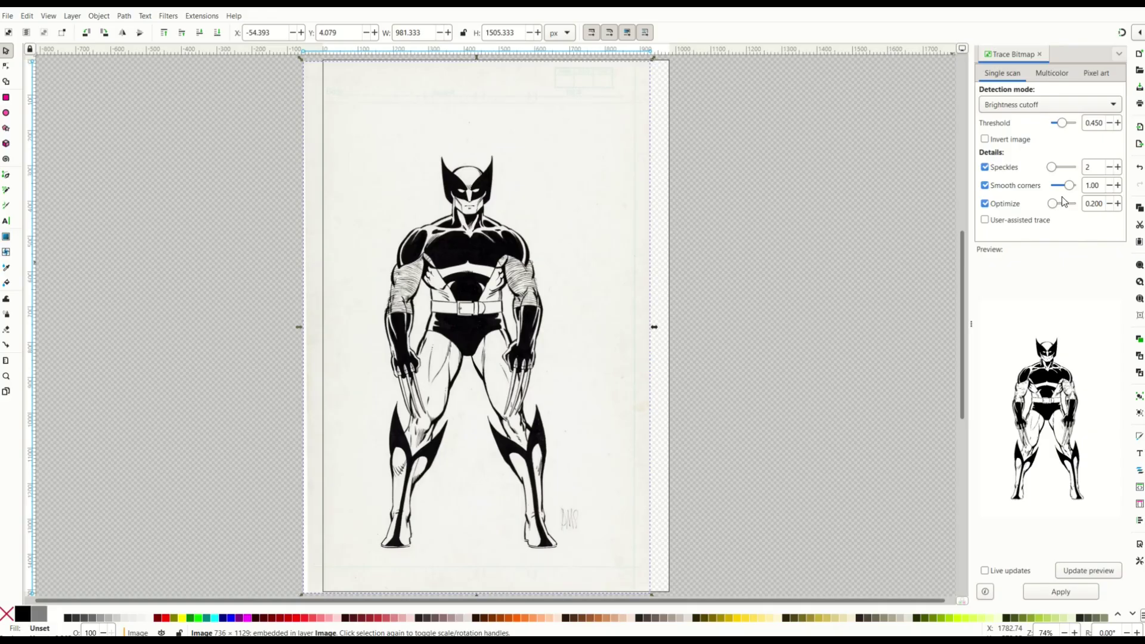
{"action": "left_click_drag", "start_coordinate": [1063, 126], "coordinate": [1069, 129]}
{"action": "left_click", "coordinate": [1085, 571]}
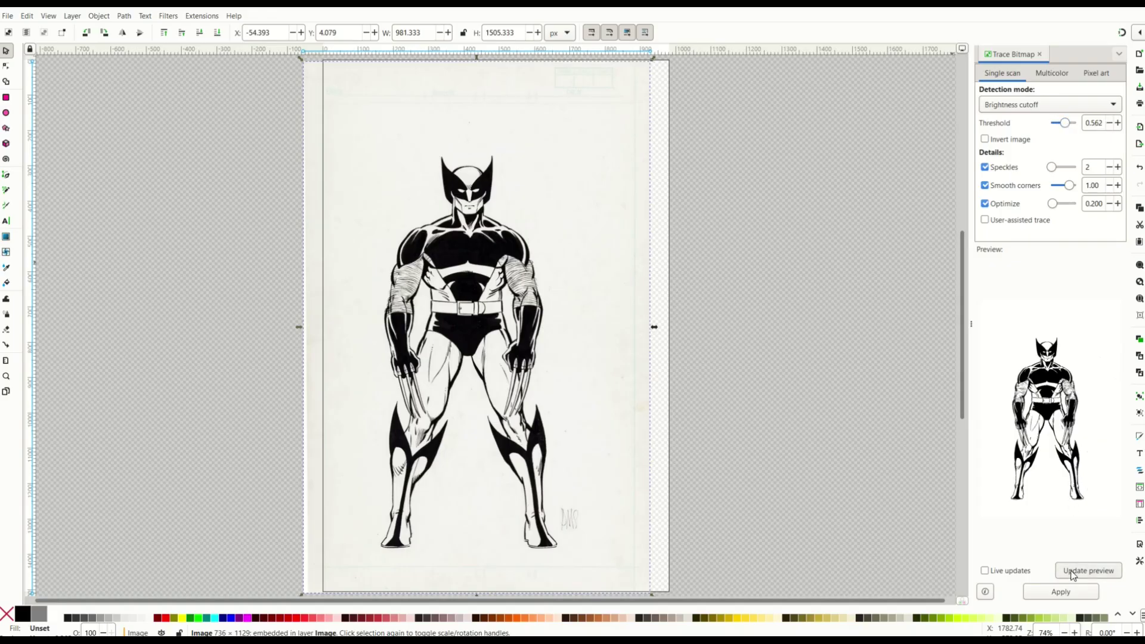
{"action": "left_click", "coordinate": [1034, 591]}
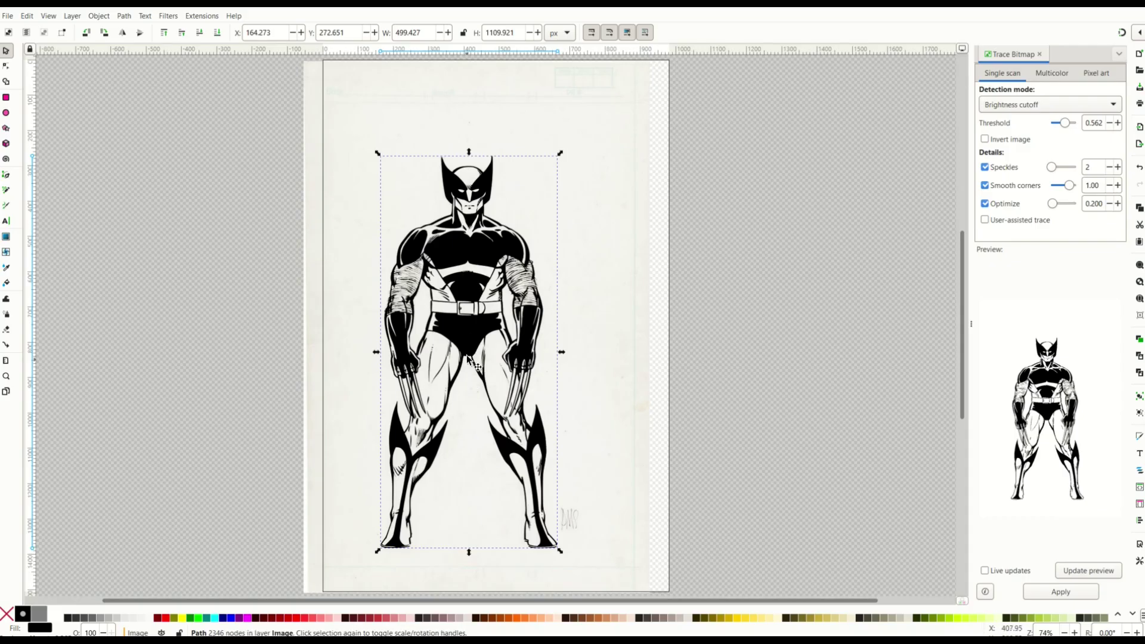
- Drag the traced figure beside the original, zoom in to compare, then delete the trace
{"action": "left_click_drag", "start_coordinate": [480, 338], "coordinate": [777, 338]}
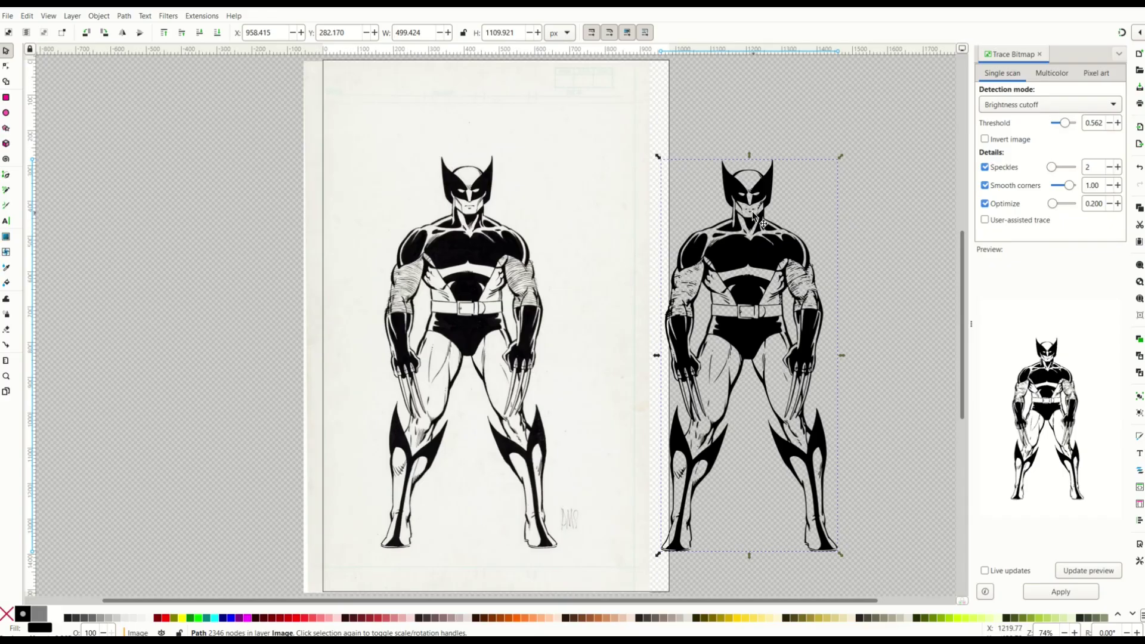
{"action": "scroll", "coordinate": [753, 215], "scroll_direction": "up", "scroll_amount": 5, "text": "ctrl"}
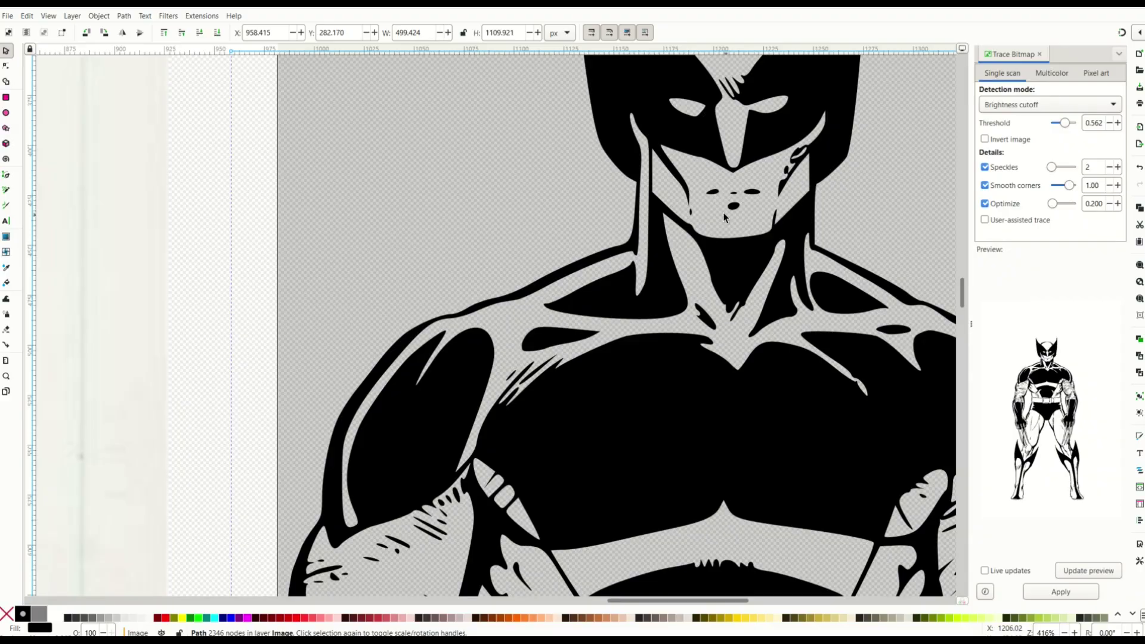
{"action": "scroll", "coordinate": [707, 209], "scroll_direction": "down", "scroll_amount": 5, "text": "ctrl"}
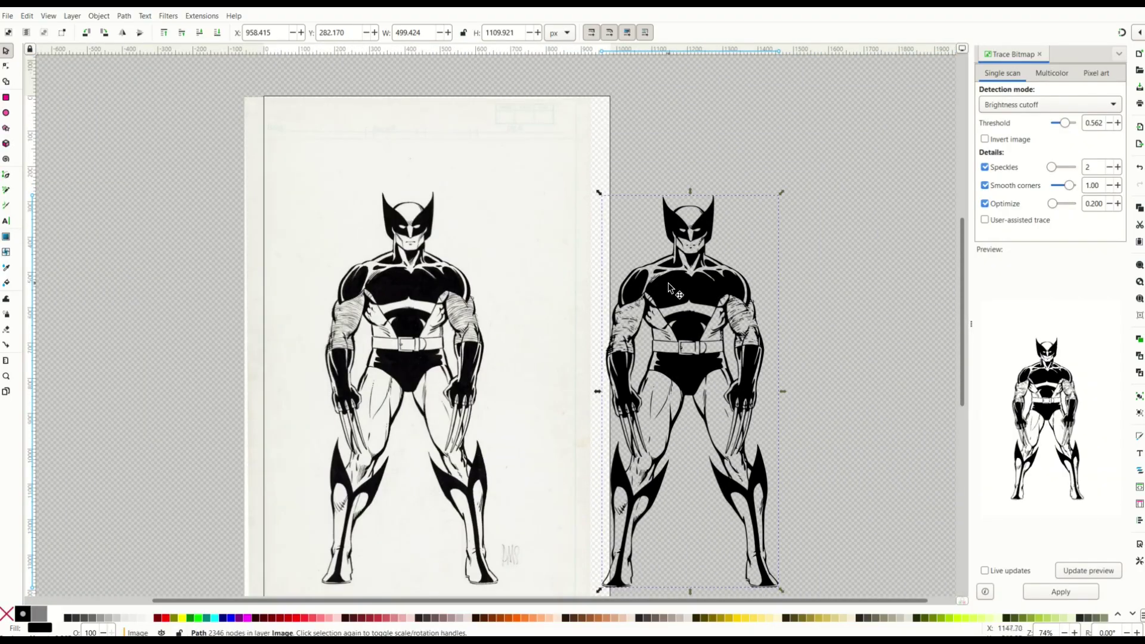
{"action": "key", "text": "Delete"}
- Retrace the original Wolverine image with the threshold raised to 0.662
{"action": "left_click", "coordinate": [429, 295]}
{"action": "left_click", "coordinate": [1118, 122]}
{"action": "left_click", "coordinate": [1118, 123]}
{"action": "left_click", "coordinate": [1117, 123]}
{"action": "left_click", "coordinate": [1117, 122]}
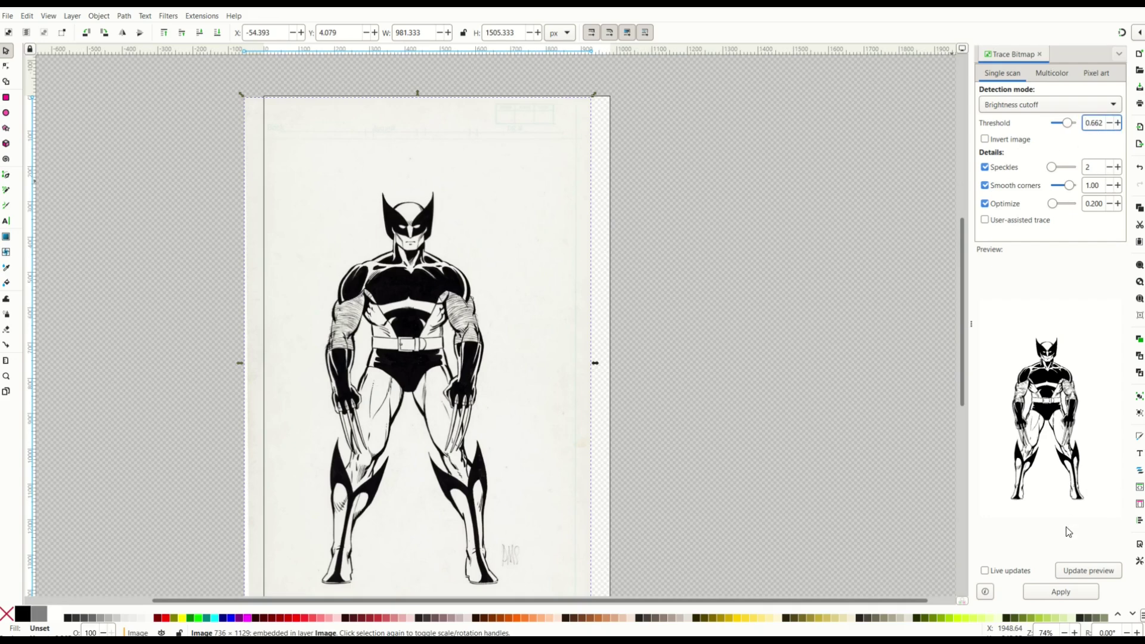
{"action": "left_click", "coordinate": [1073, 571]}
{"action": "left_click", "coordinate": [1023, 595]}
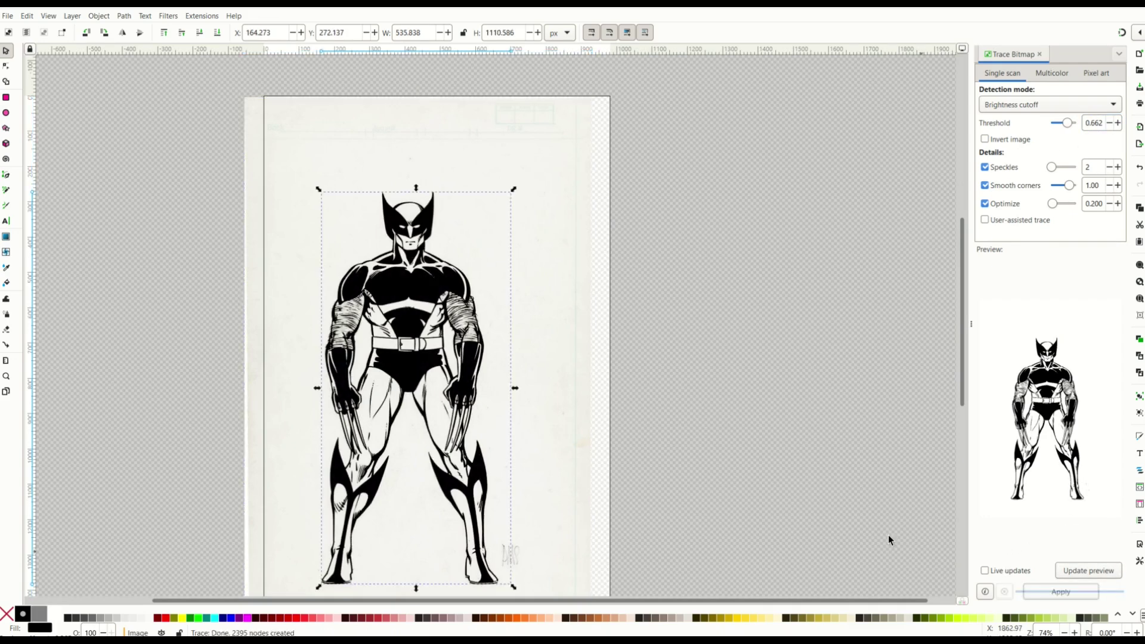
- Move the new trace to the right of the original, then select the original bitmap
{"action": "mouse_move", "coordinate": [411, 325]}
{"action": "left_mouse_down"}
{"action": "mouse_move", "coordinate": [623, 327]}
{"action": "mouse_move", "coordinate": [704, 311]}
{"action": "left_mouse_up"}
{"action": "scroll", "coordinate": [768, 278], "scroll_direction": "up", "scroll_amount": 2, "text": "ctrl"}
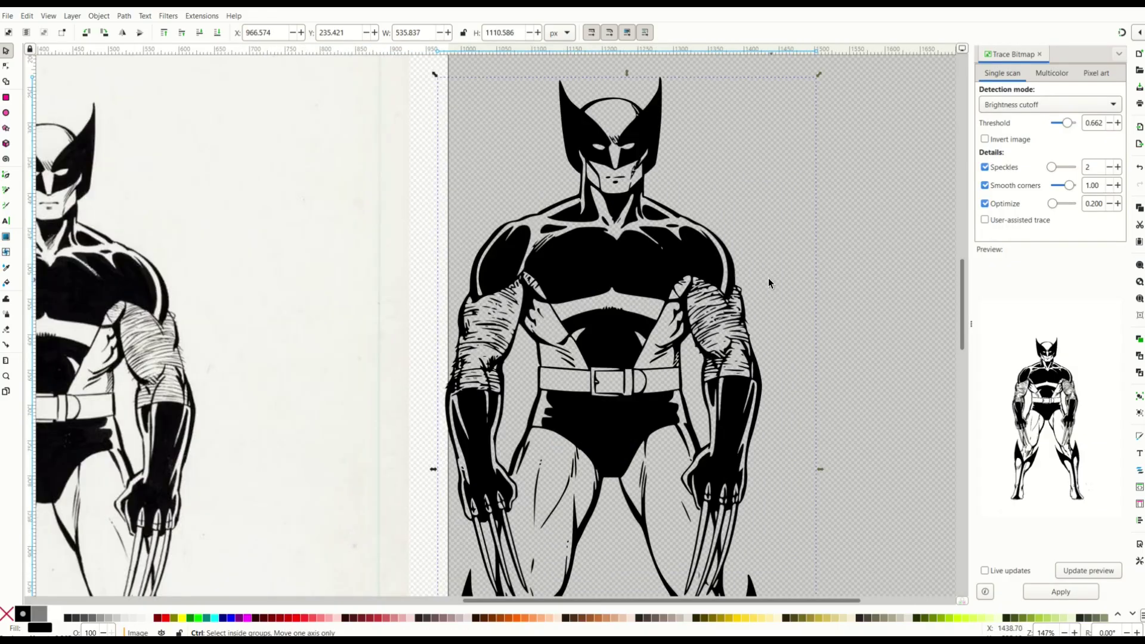
{"action": "left_click", "coordinate": [97, 300]}
- Delete the original bitmap, move the traced Wolverine onto the page, and zoom to inspect it
{"action": "key", "text": "Delete"}
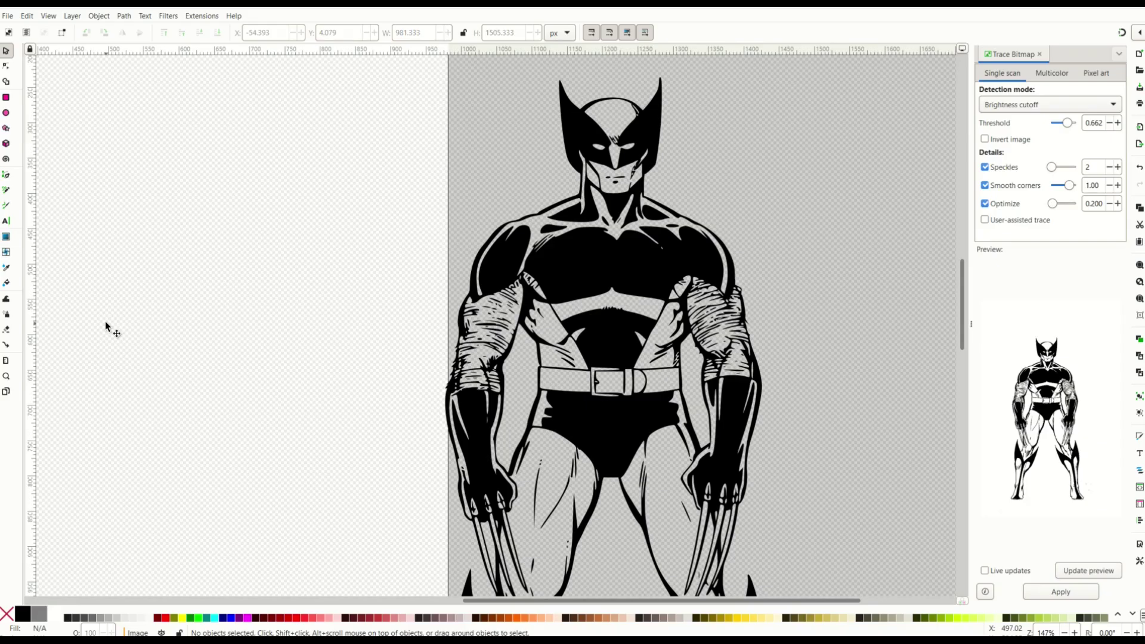
{"action": "left_click_drag", "start_coordinate": [560, 285], "coordinate": [270, 305]}
{"action": "scroll", "coordinate": [269, 306], "scroll_direction": "up", "scroll_amount": 3, "text": "ctrl"}
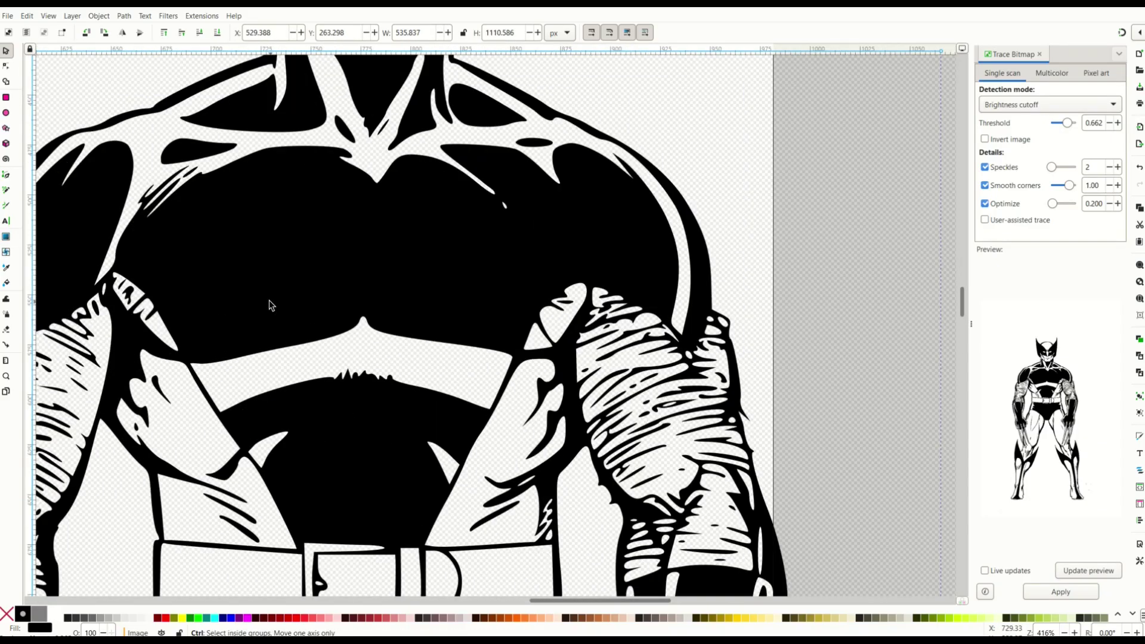
{"action": "scroll", "coordinate": [295, 307], "scroll_direction": "up", "scroll_amount": 1}
{"action": "scroll", "coordinate": [292, 303], "scroll_direction": "up", "scroll_amount": 6}
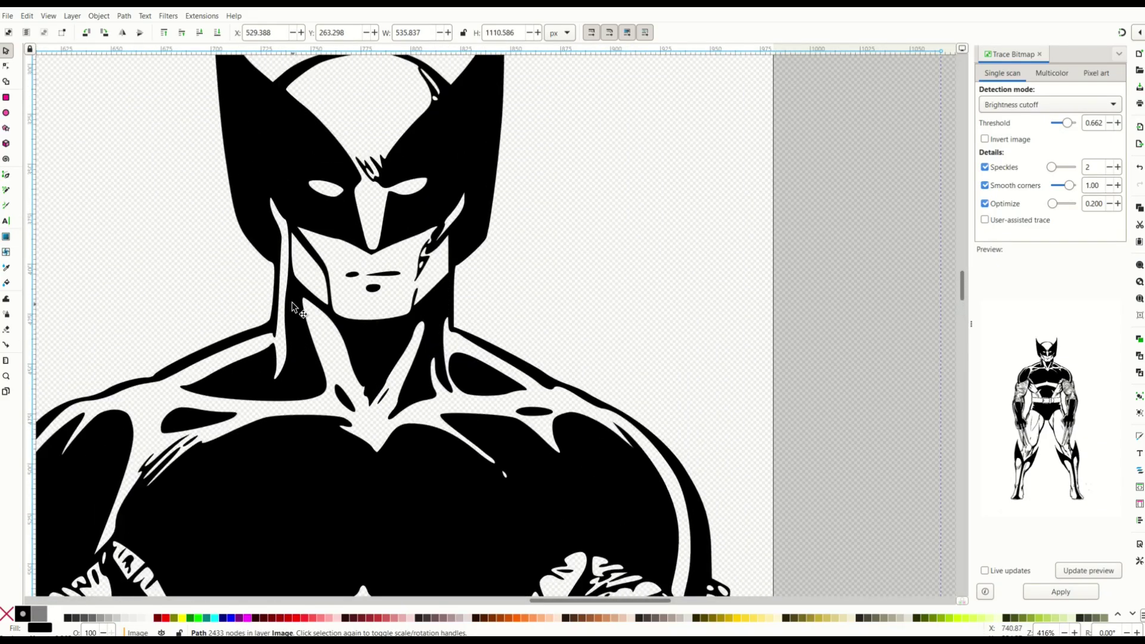
{"action": "scroll", "coordinate": [318, 287], "scroll_direction": "down", "scroll_amount": 4, "text": "ctrl"}
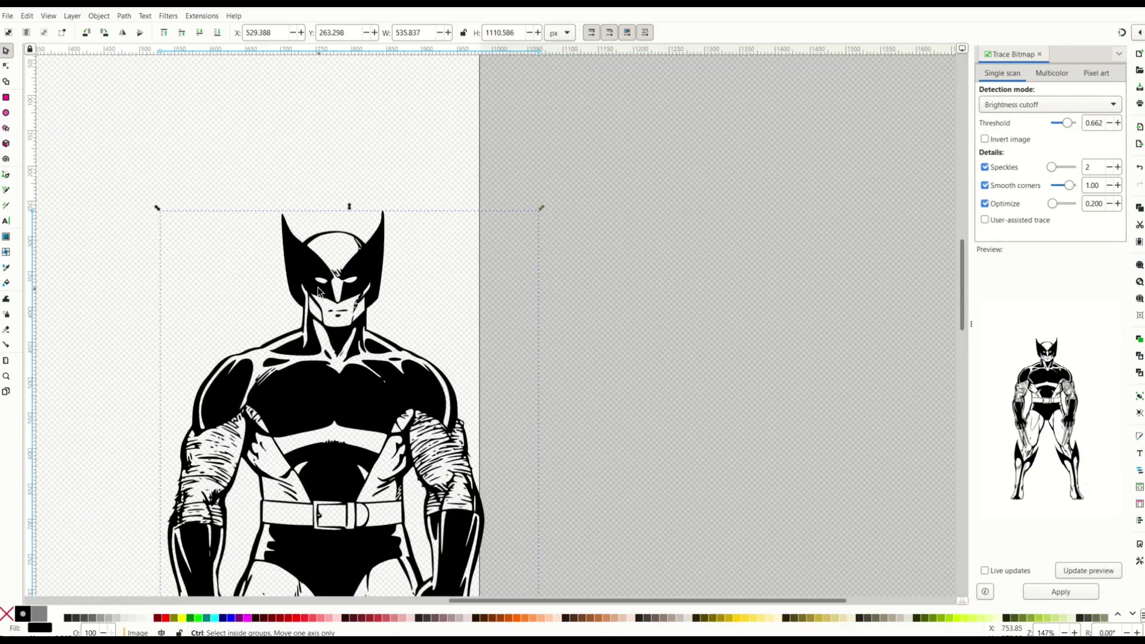
{"action": "scroll", "coordinate": [329, 301], "scroll_direction": "down", "scroll_amount": 5}
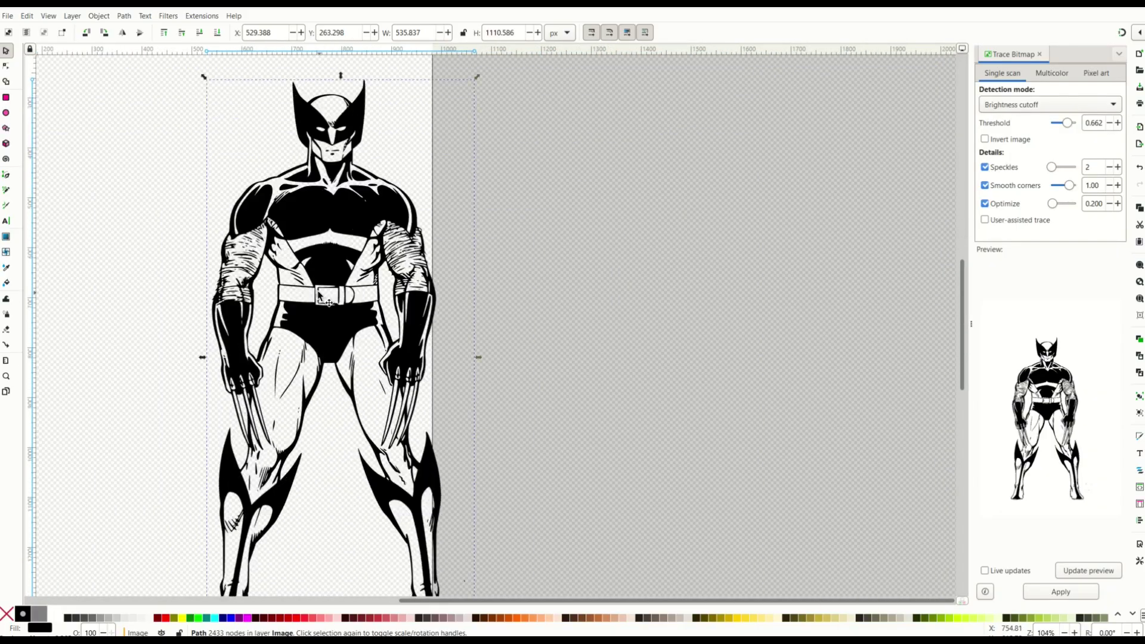
{"action": "scroll", "coordinate": [282, 300], "scroll_direction": "up", "scroll_amount": 3, "text": "ctrl"}
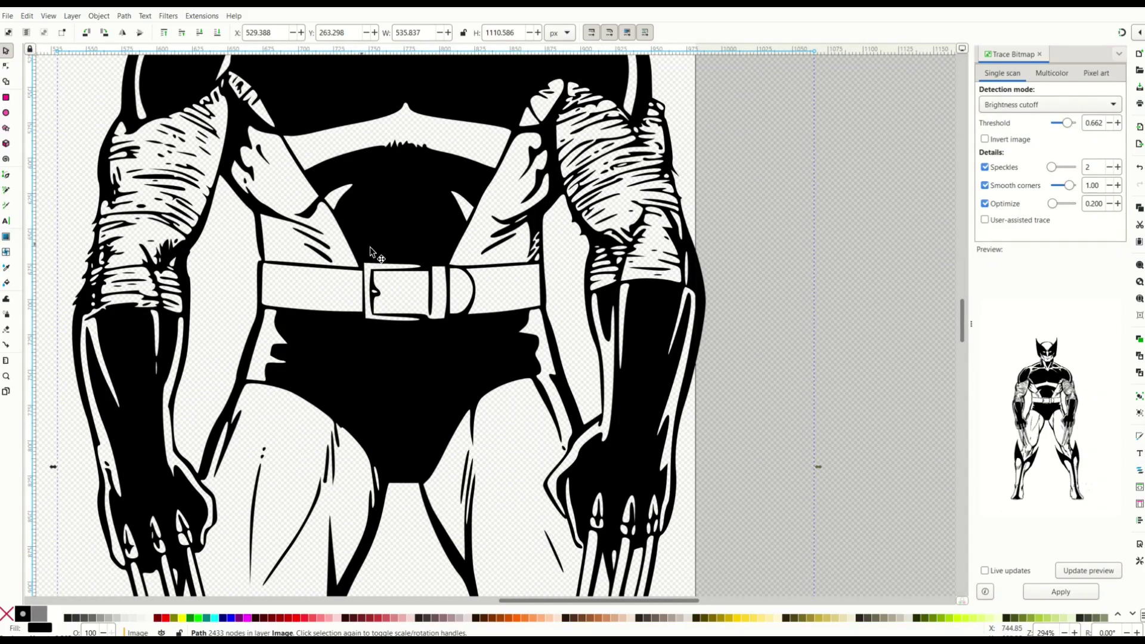
{"action": "scroll", "coordinate": [389, 258], "scroll_direction": "down", "scroll_amount": 2, "text": "ctrl"}
{"action": "scroll", "coordinate": [388, 259], "scroll_direction": "down", "scroll_amount": 1, "text": "ctrl"}
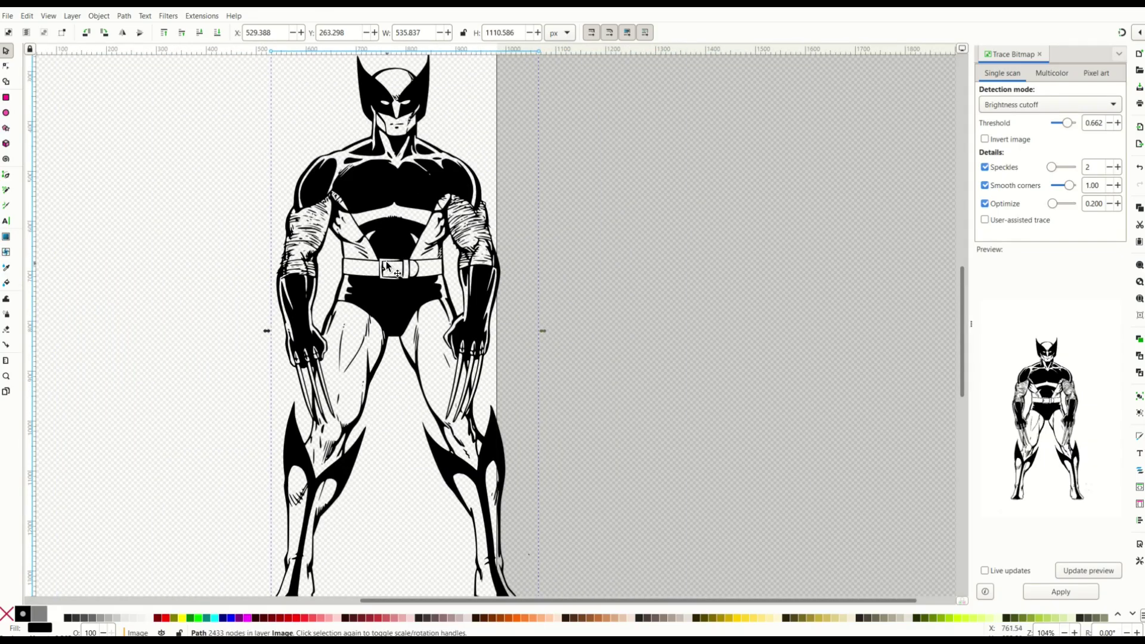
{"action": "scroll", "coordinate": [388, 268], "scroll_direction": "up", "scroll_amount": 3}
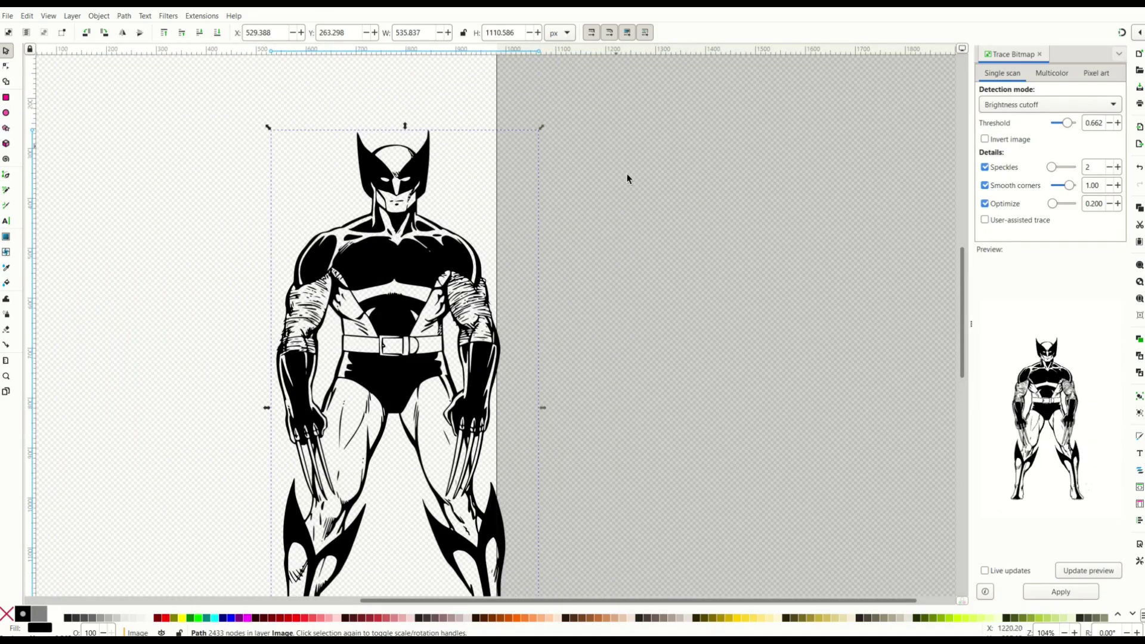
- Delete the stray speck beside Wolverine's mouth with the Node tool
{"action": "left_click", "coordinate": [6, 66]}
{"action": "scroll", "coordinate": [365, 212], "scroll_direction": "up", "scroll_amount": 4, "text": "ctrl"}
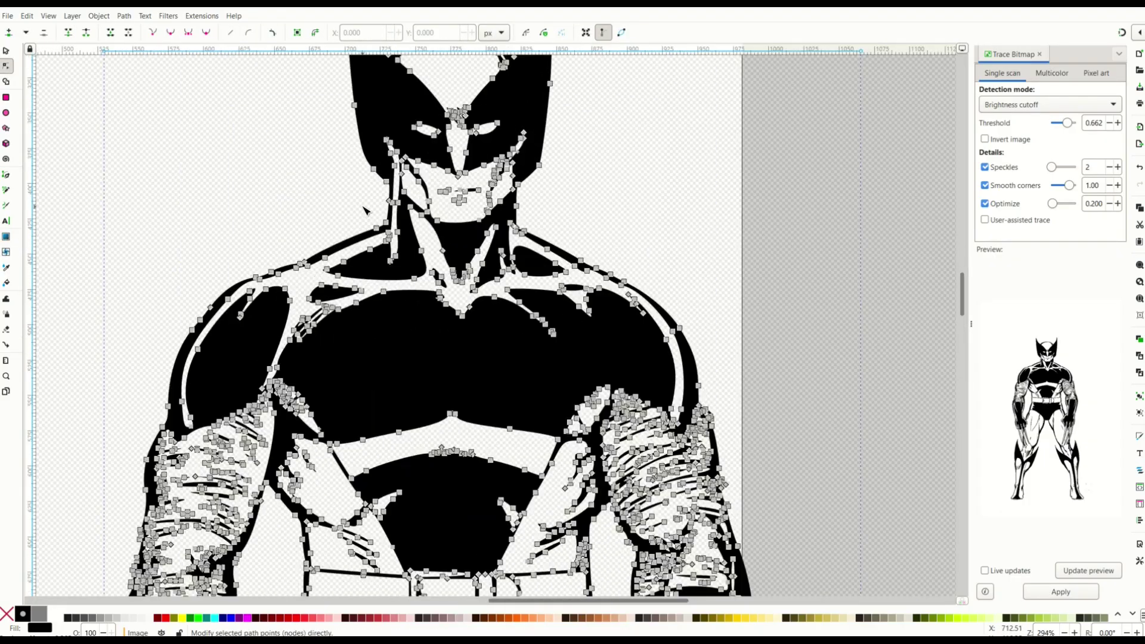
{"action": "scroll", "coordinate": [481, 241], "scroll_direction": "up", "scroll_amount": 1, "text": "ctrl"}
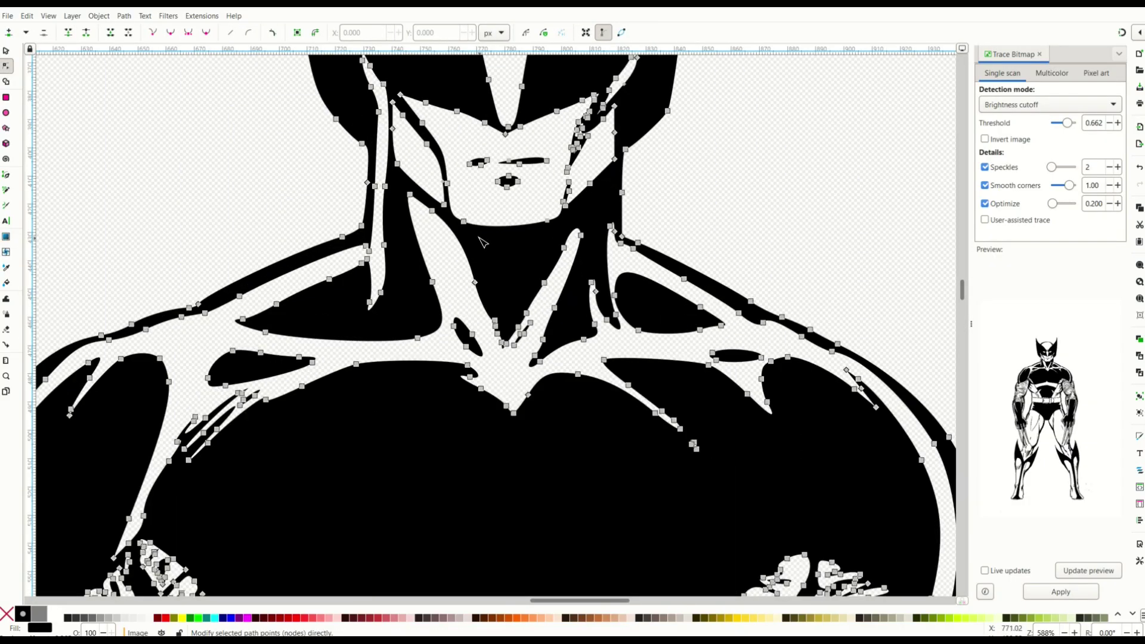
{"action": "scroll", "coordinate": [481, 245], "scroll_direction": "up", "scroll_amount": 1}
{"action": "scroll", "coordinate": [483, 251], "scroll_direction": "up", "scroll_amount": 1, "text": "ctrl"}
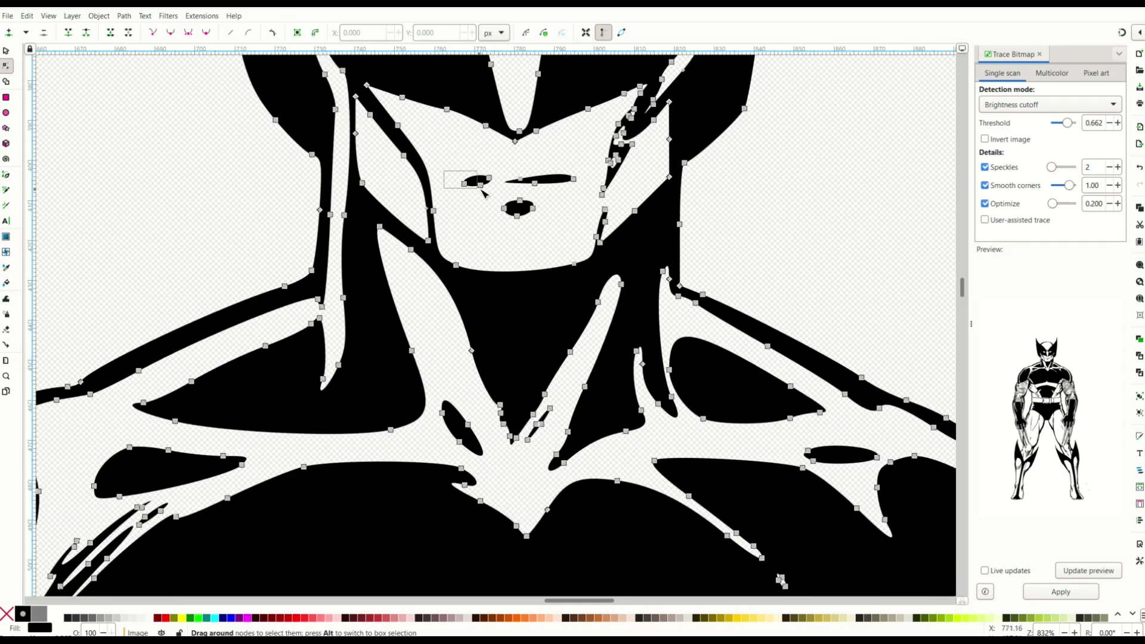
{"action": "left_click_drag", "start_coordinate": [446, 171], "coordinate": [495, 195]}
{"action": "key", "text": "Delete"}
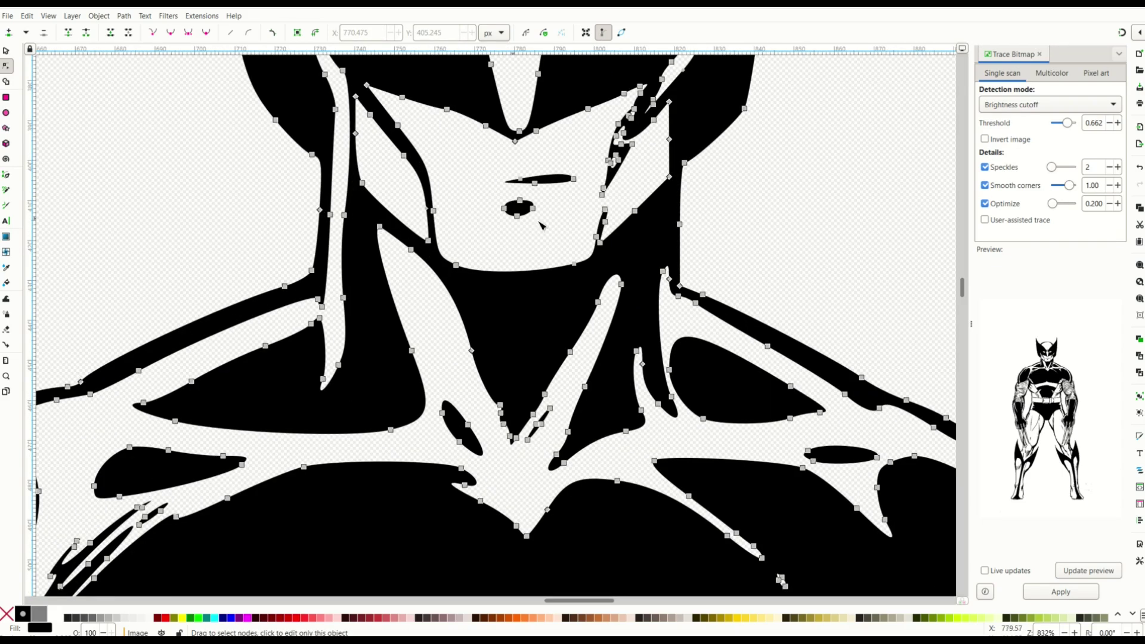
- Reshape the mouth line by moving two of its nodes, then deselect the path
{"action": "left_click_drag", "start_coordinate": [515, 183], "coordinate": [444, 183]}
{"action": "left_click_drag", "start_coordinate": [520, 180], "coordinate": [519, 176]}
{"action": "scroll", "coordinate": [520, 177], "scroll_direction": "down", "scroll_amount": 2}
{"action": "left_click", "coordinate": [245, 194]}
{"action": "scroll", "coordinate": [146, 185], "scroll_direction": "up", "scroll_amount": 4}
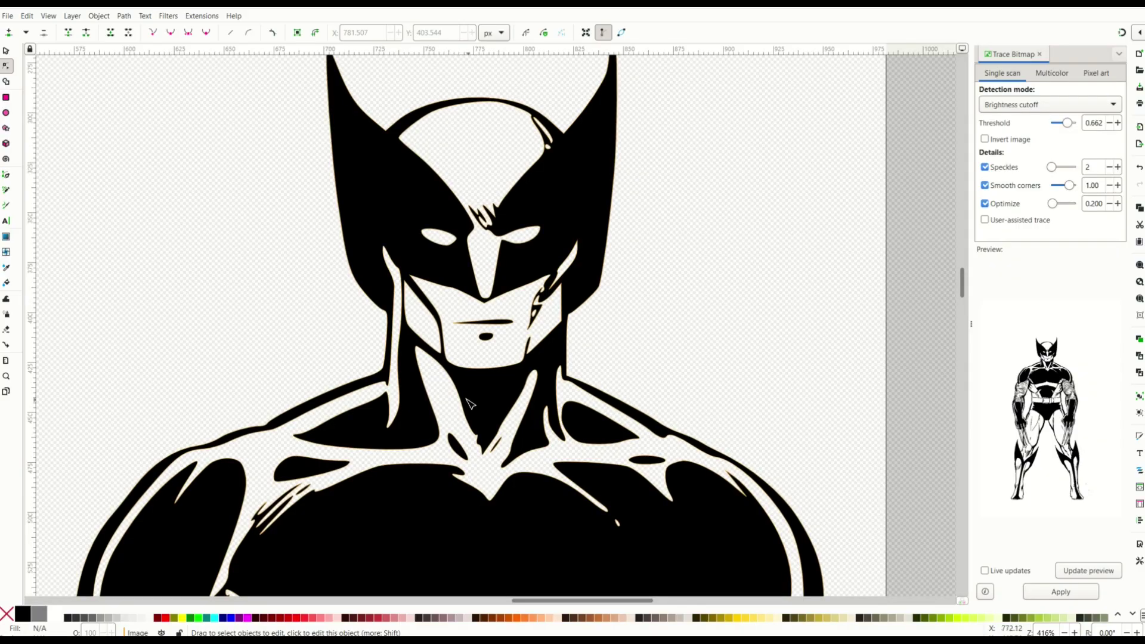
{"action": "scroll", "coordinate": [463, 404], "scroll_direction": "down", "scroll_amount": 3}
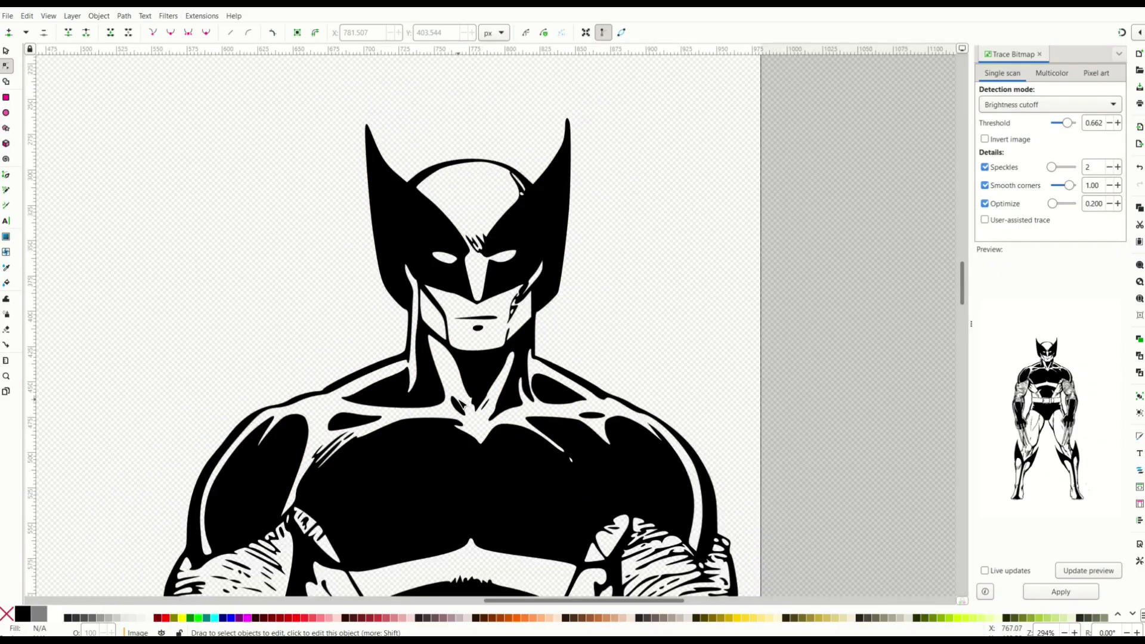
{"action": "scroll", "coordinate": [410, 380], "scroll_direction": "down", "scroll_amount": 3}
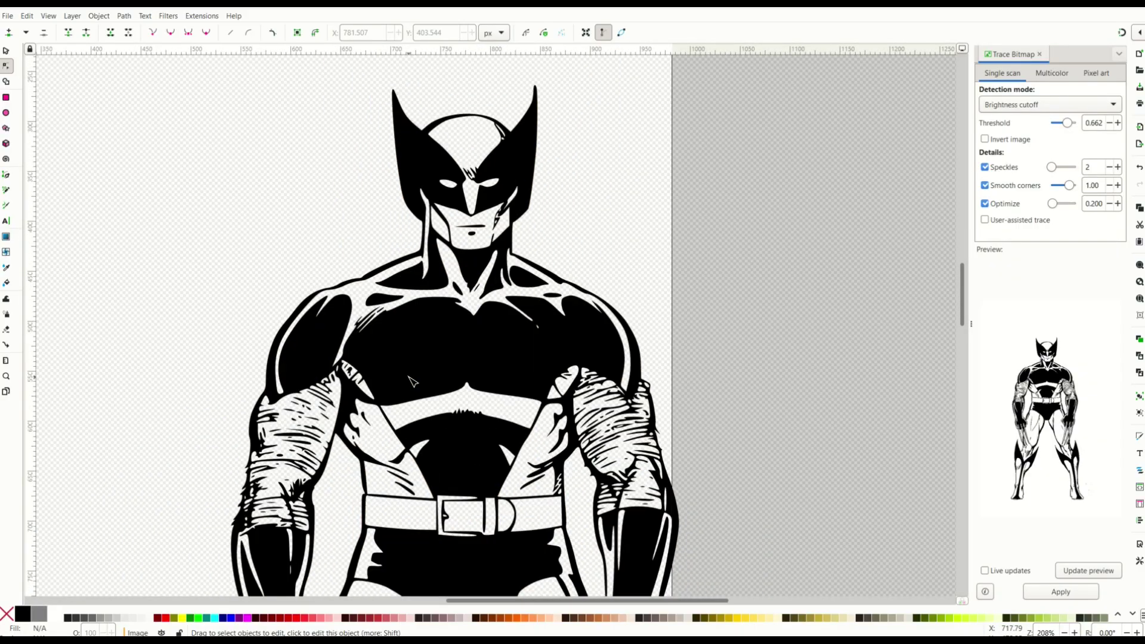
- Scan the traced Wolverine with the Selector tool for remaining stray specks
{"action": "left_click", "coordinate": [6, 52]}
{"action": "scroll", "coordinate": [269, 275], "scroll_direction": "down", "scroll_amount": 2}
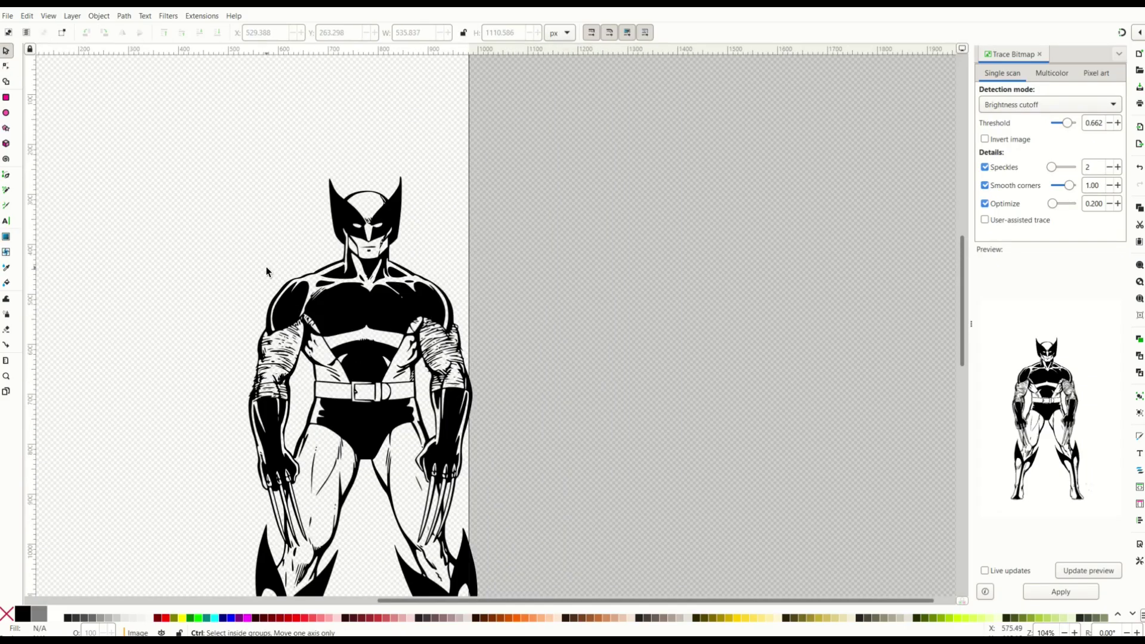
{"action": "scroll", "coordinate": [268, 275], "scroll_direction": "down", "scroll_amount": 3}
{"action": "scroll", "coordinate": [271, 358], "scroll_direction": "down", "scroll_amount": 1}
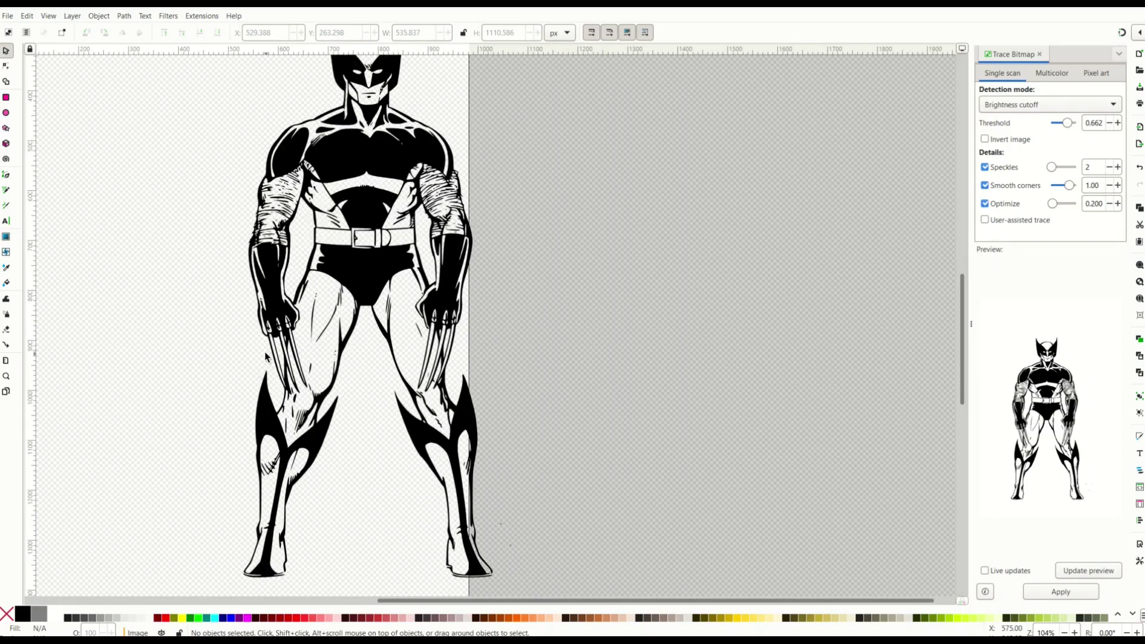
{"action": "scroll", "coordinate": [412, 434], "scroll_direction": "up", "scroll_amount": 1}
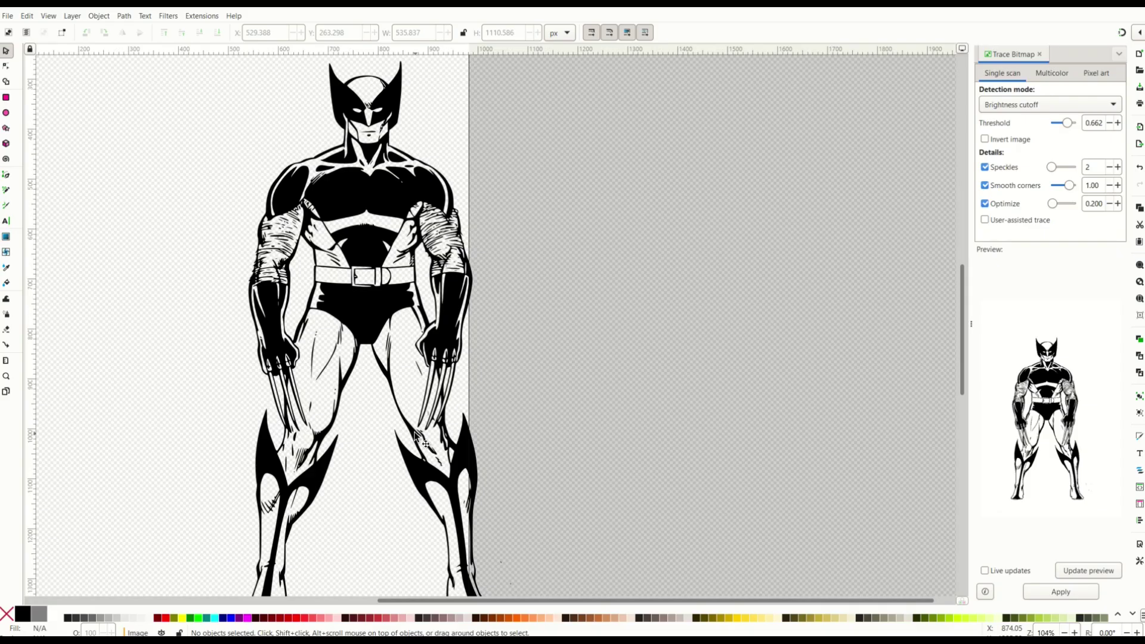
{"action": "scroll", "coordinate": [410, 434], "scroll_direction": "down", "scroll_amount": 2}
{"action": "scroll", "coordinate": [409, 435], "scroll_direction": "down", "scroll_amount": 1}
{"action": "scroll", "coordinate": [357, 420], "scroll_direction": "up", "scroll_amount": 3}
{"action": "scroll", "coordinate": [337, 373], "scroll_direction": "down", "scroll_amount": 1}
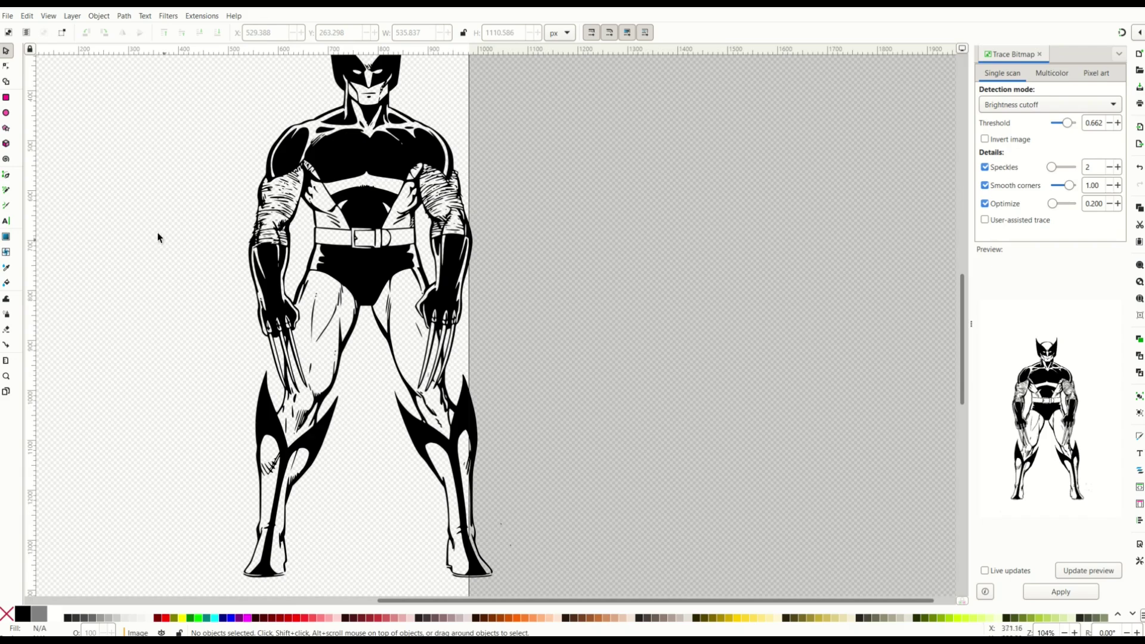
- Select the stray nodes beside Wolverine's feet with the Node tool to remove them
{"action": "left_click", "coordinate": [7, 67]}
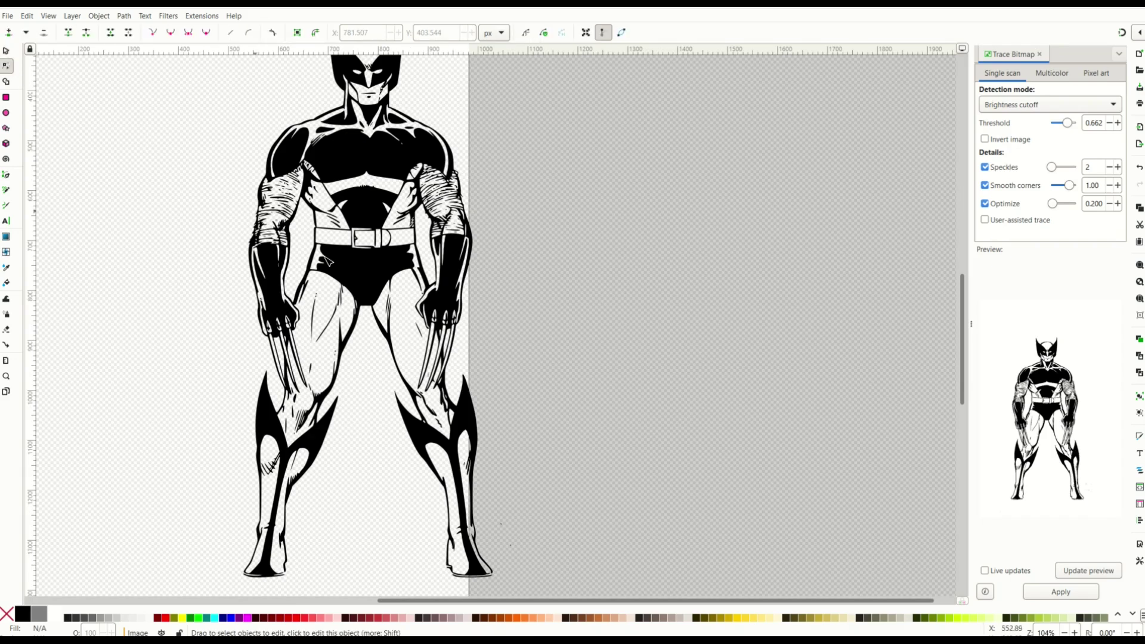
{"action": "left_click", "coordinate": [474, 526]}
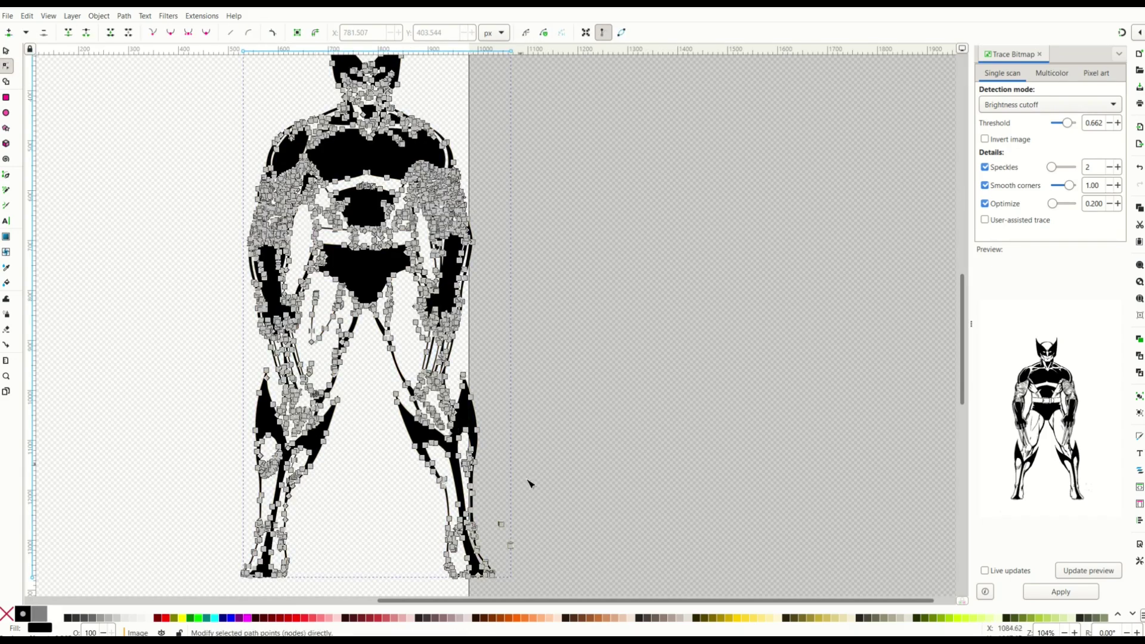
{"action": "scroll", "coordinate": [534, 493], "scroll_direction": "up", "scroll_amount": 2}
{"action": "scroll", "coordinate": [492, 498], "scroll_direction": "up", "scroll_amount": 3}
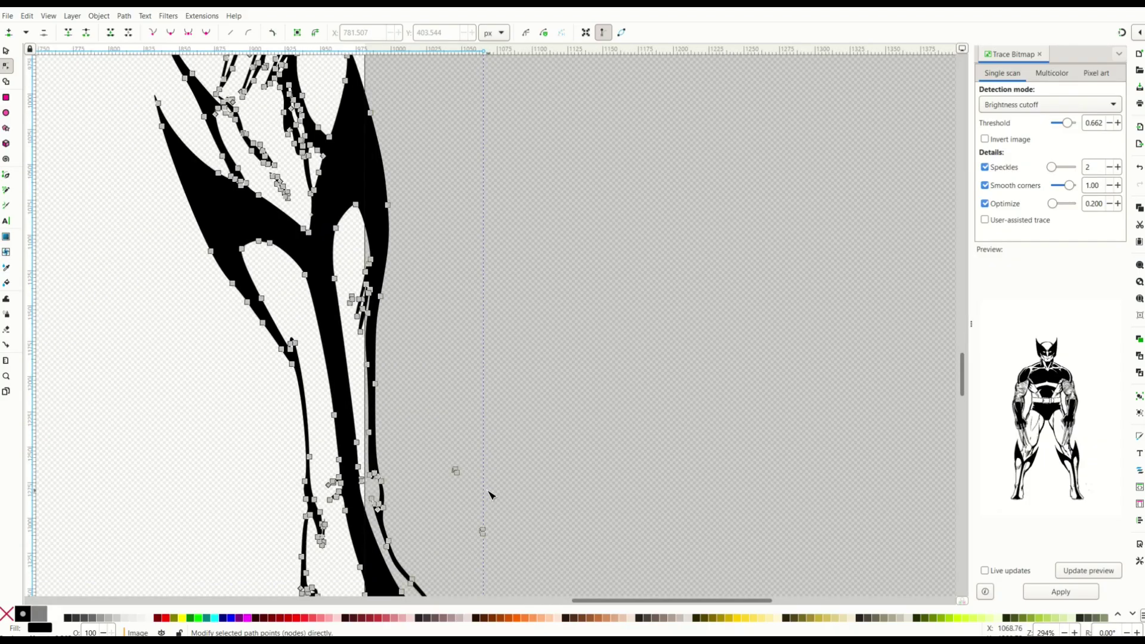
{"action": "scroll", "coordinate": [491, 497], "scroll_direction": "down", "scroll_amount": 2}
{"action": "scroll", "coordinate": [490, 495], "scroll_direction": "up", "scroll_amount": 1}
{"action": "scroll", "coordinate": [491, 495], "scroll_direction": "down", "scroll_amount": 3}
{"action": "left_click_drag", "start_coordinate": [409, 332], "coordinate": [526, 502]}
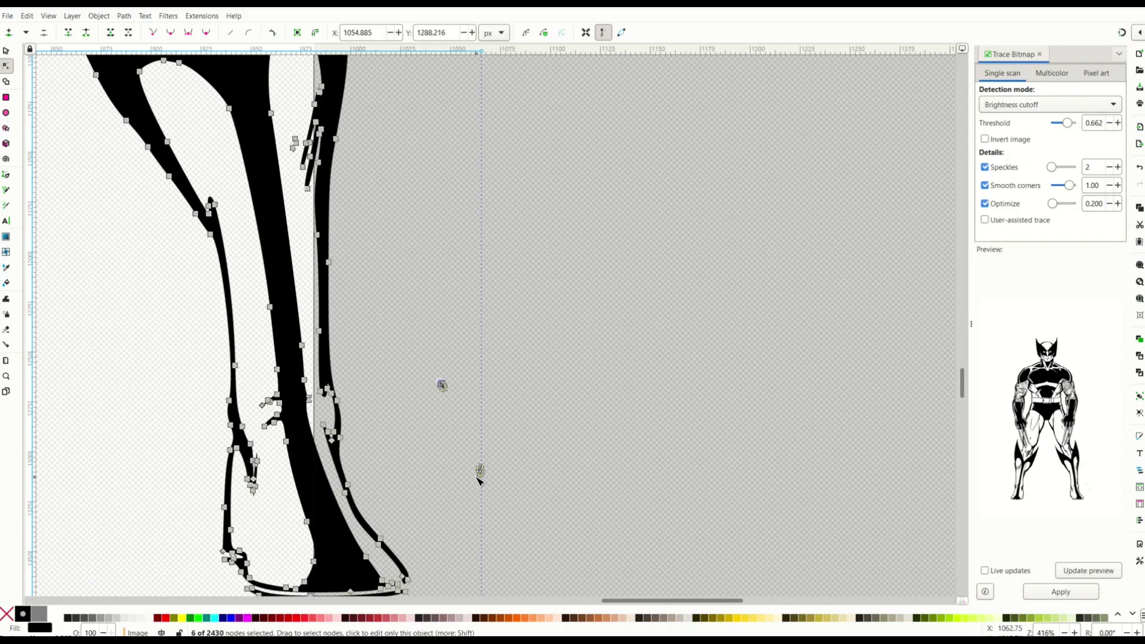
{"action": "scroll", "coordinate": [606, 432], "scroll_direction": "down", "scroll_amount": 2}
{"action": "scroll", "coordinate": [399, 424], "scroll_direction": "down", "scroll_amount": 3}
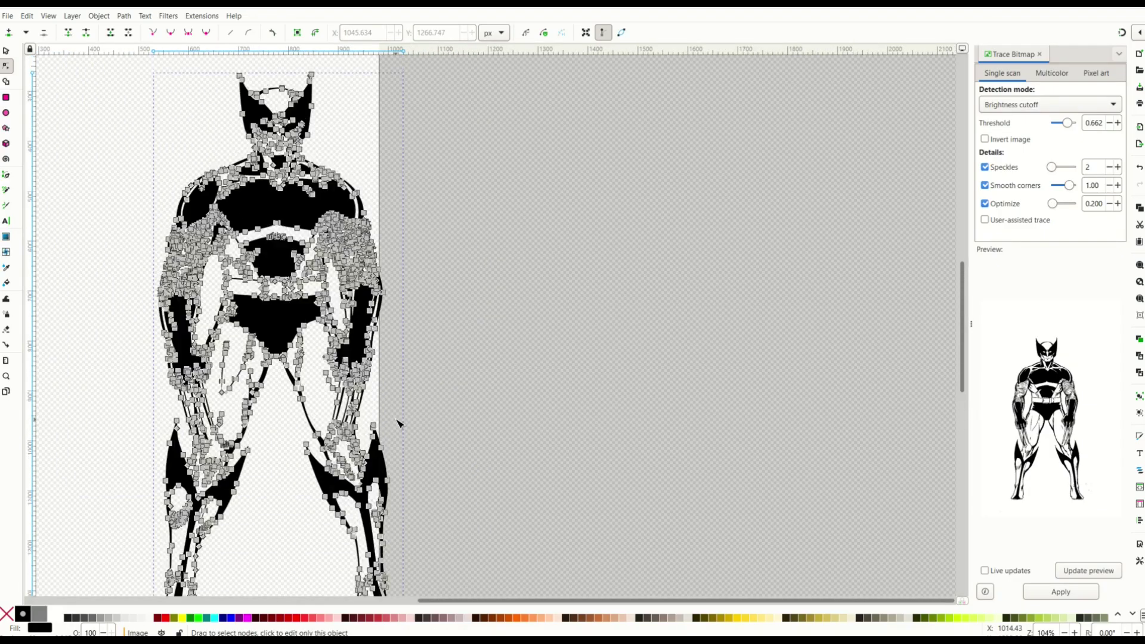
- Return to the Selector tool and review the cleaned 499 px-wide path
{"action": "key", "text": "s"}
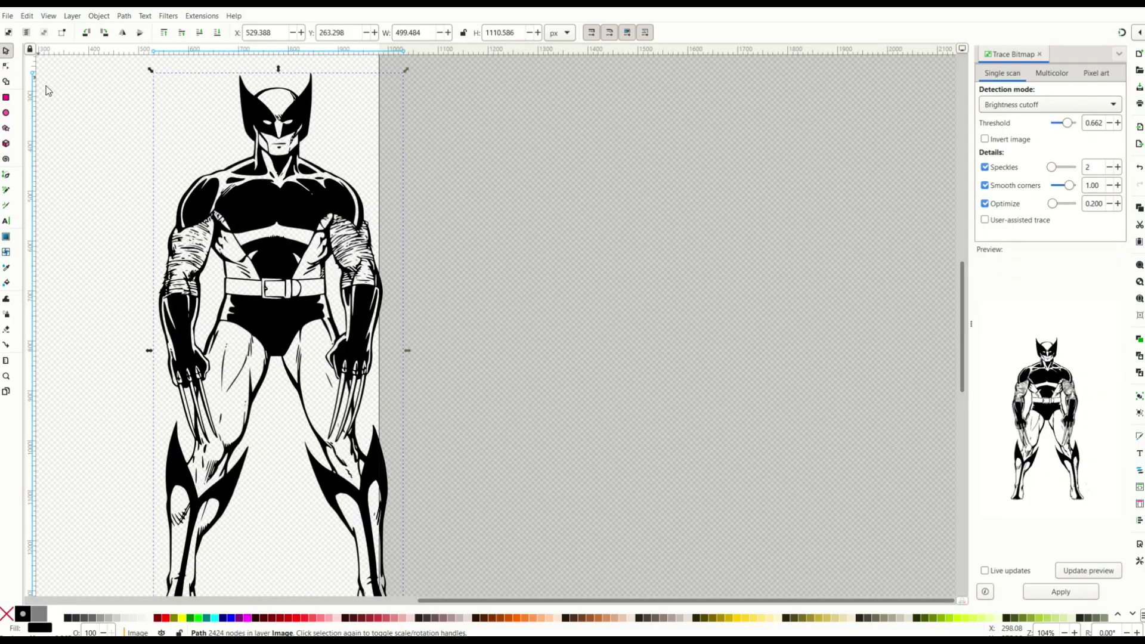
{"action": "scroll", "coordinate": [327, 328], "scroll_direction": "down", "scroll_amount": 2}
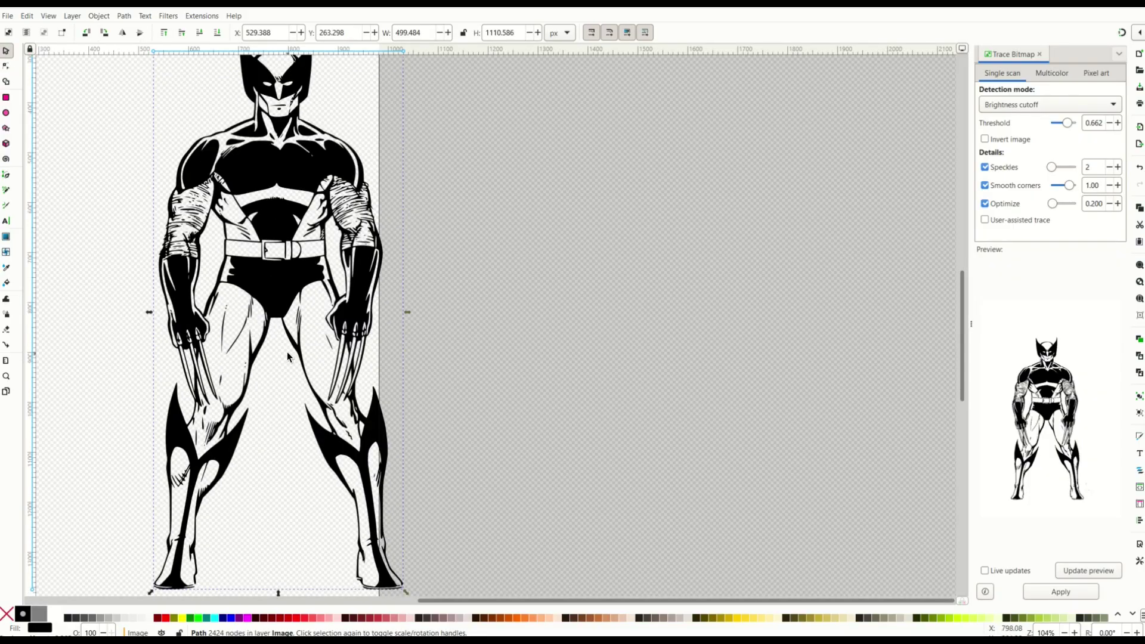
{"action": "scroll", "coordinate": [293, 363], "scroll_direction": "up", "scroll_amount": 2}
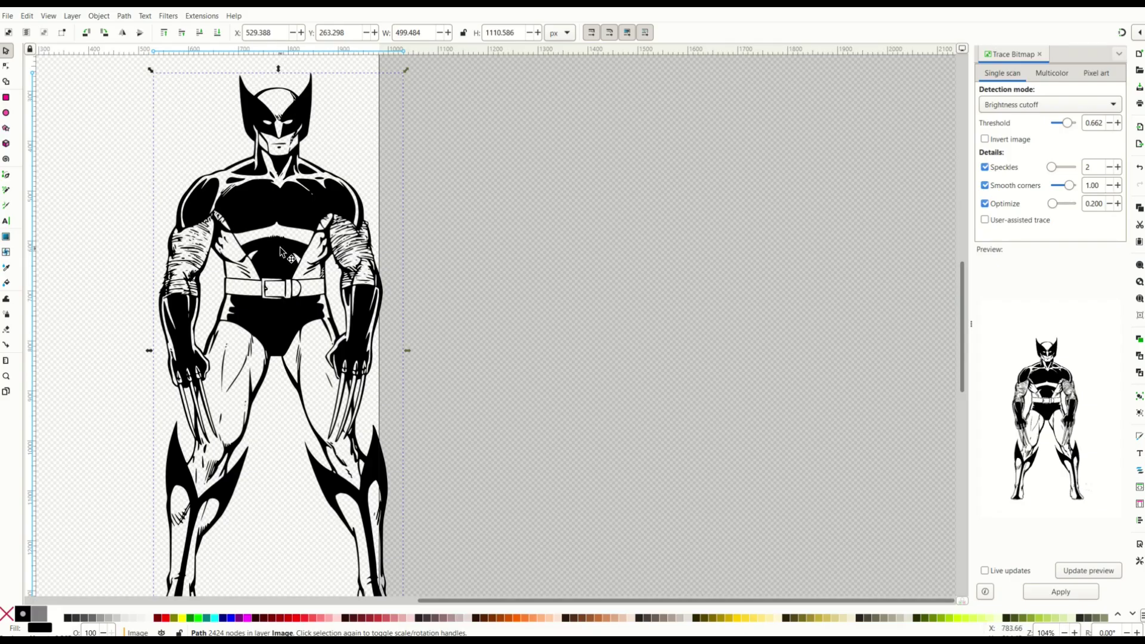
{"action": "scroll", "coordinate": [207, 252], "scroll_direction": "down", "scroll_amount": 1}
{"action": "scroll", "coordinate": [207, 251], "scroll_direction": "down", "scroll_amount": 2}
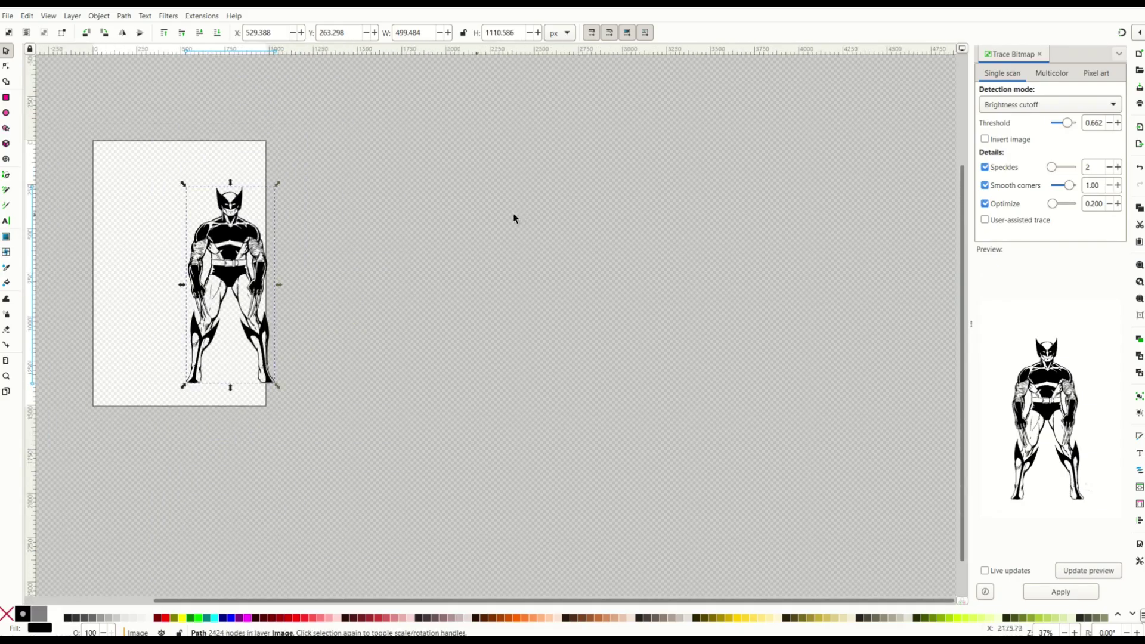
- Close the Trace Bitmap panel and set the PNG export to Selection at 300 DPI
{"action": "left_click", "coordinate": [1040, 54]}
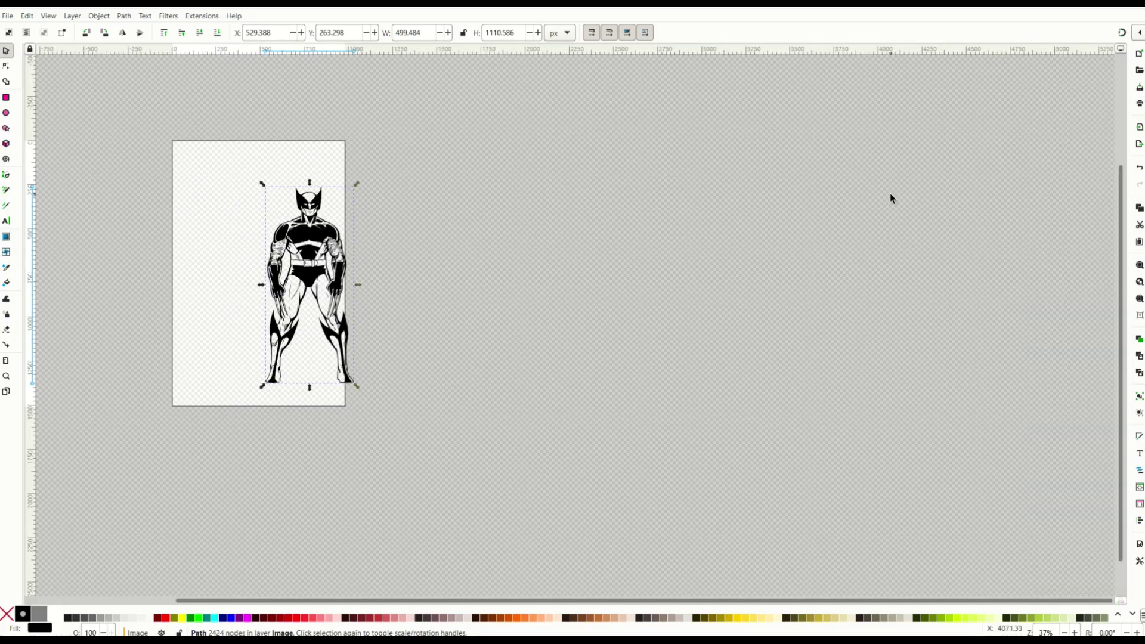
{"action": "left_click", "coordinate": [1139, 145]}
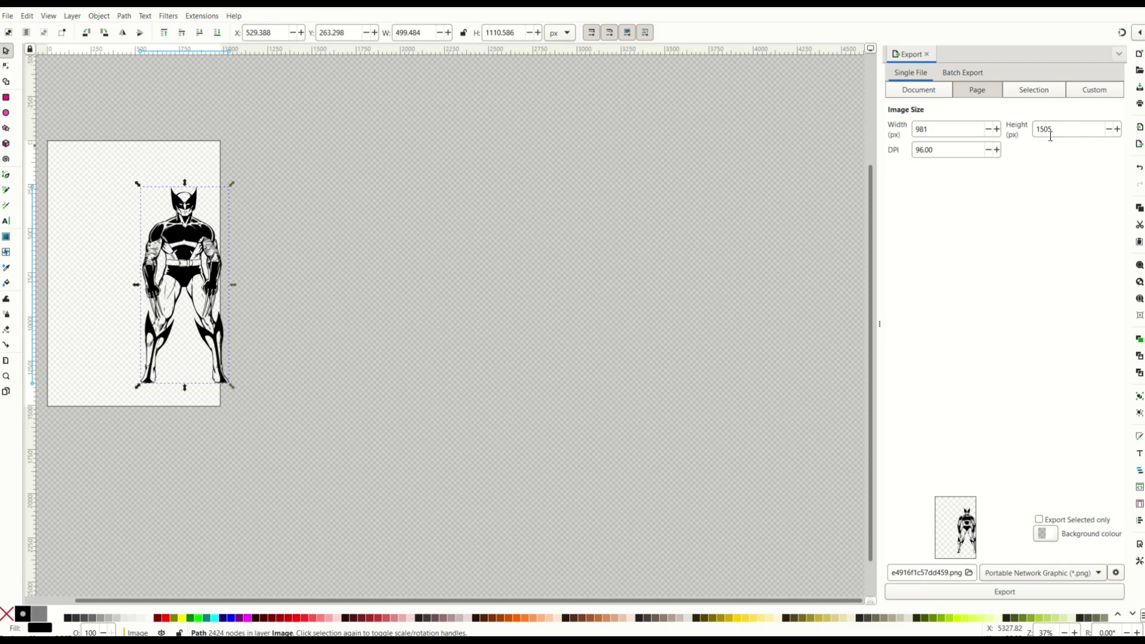
{"action": "left_click", "coordinate": [1032, 90]}
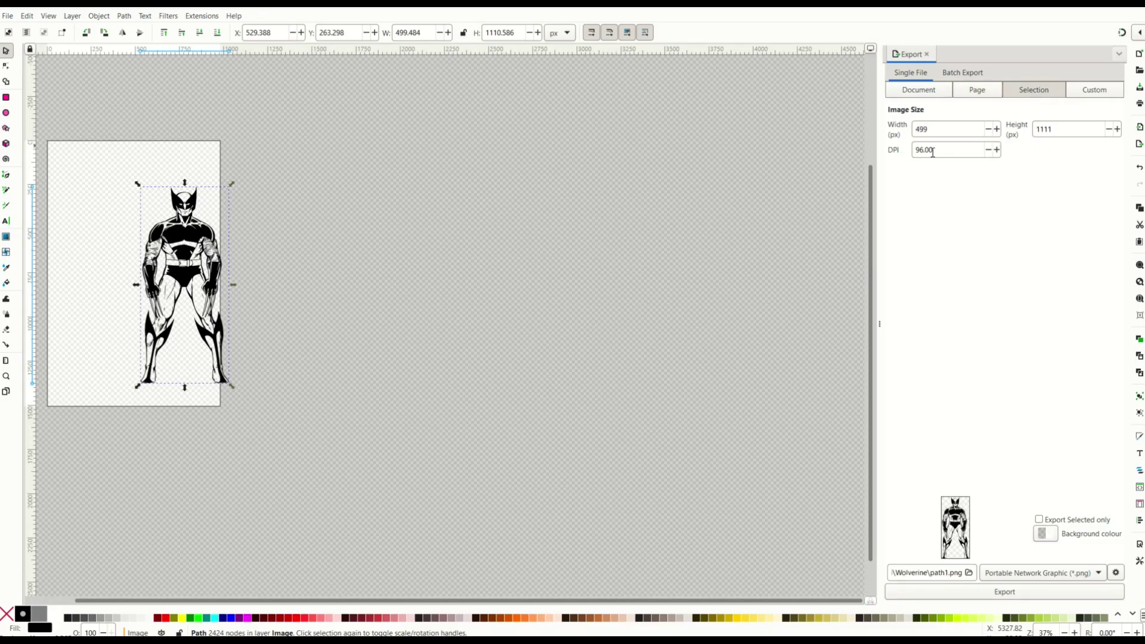
{"action": "left_click_drag", "start_coordinate": [934, 150], "coordinate": [848, 151]}
{"action": "type", "text": "300"}
{"action": "key", "text": "Return"}
- Enlarge the Wolverine figure in several corner-handle drags for a bigger export
{"action": "left_click_drag", "start_coordinate": [231, 386], "coordinate": [359, 558]}
{"action": "scroll", "coordinate": [414, 549], "scroll_direction": "down", "scroll_amount": 2}
{"action": "left_click_drag", "start_coordinate": [263, 492], "coordinate": [290, 547]}
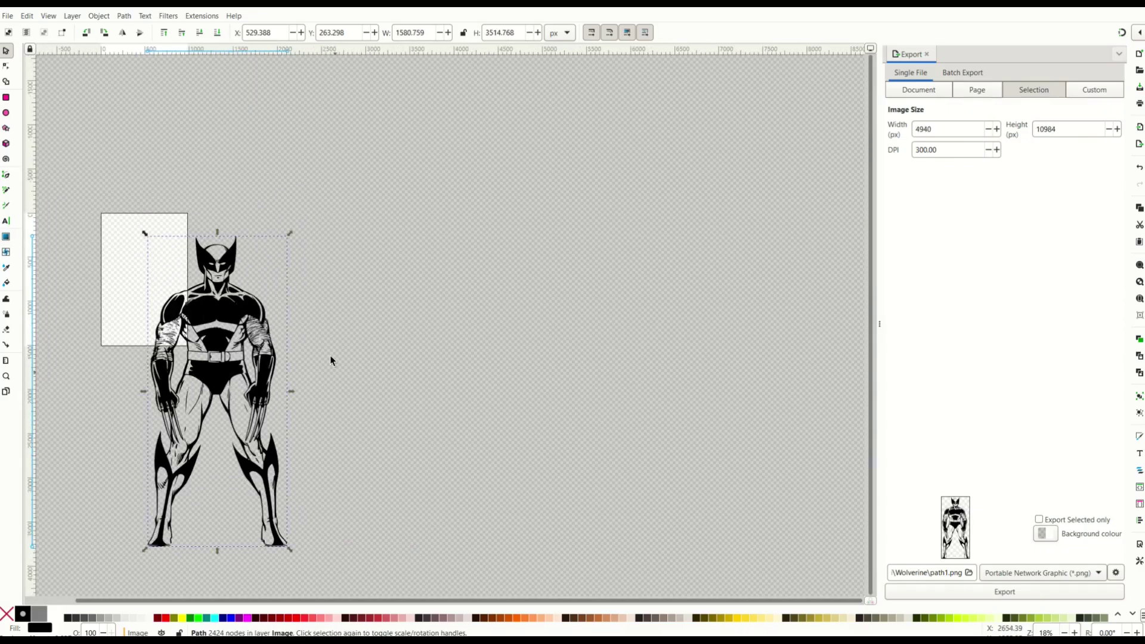
{"action": "left_click_drag", "start_coordinate": [288, 237], "coordinate": [538, 92]}
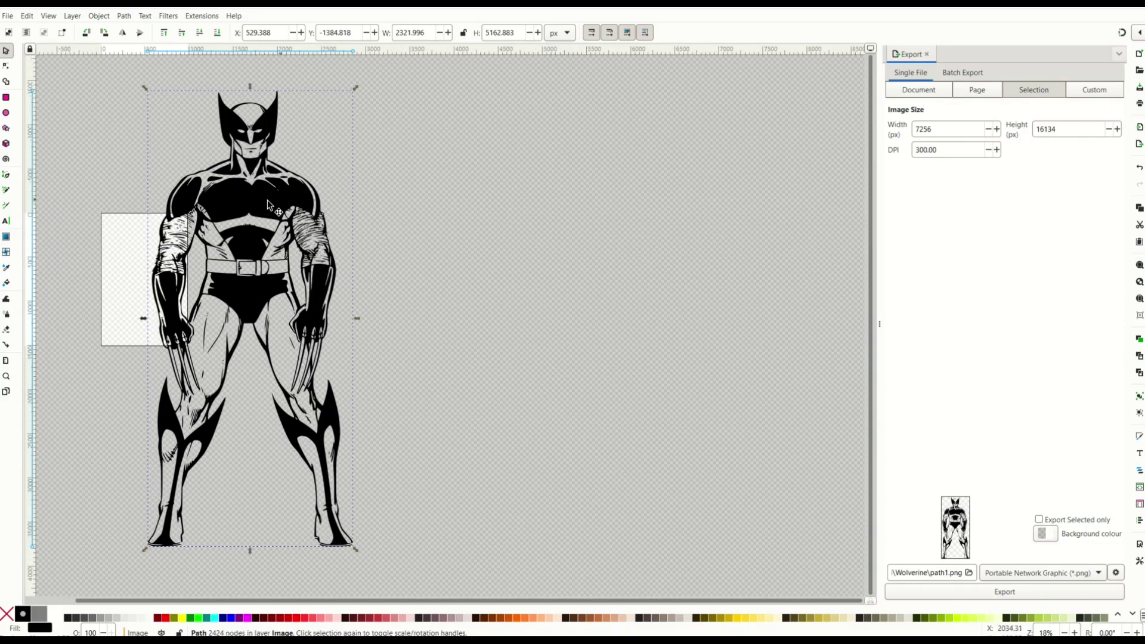
{"action": "scroll", "coordinate": [225, 220], "scroll_direction": "down", "scroll_amount": 2}
{"action": "left_click_drag", "start_coordinate": [295, 384], "coordinate": [406, 529]}
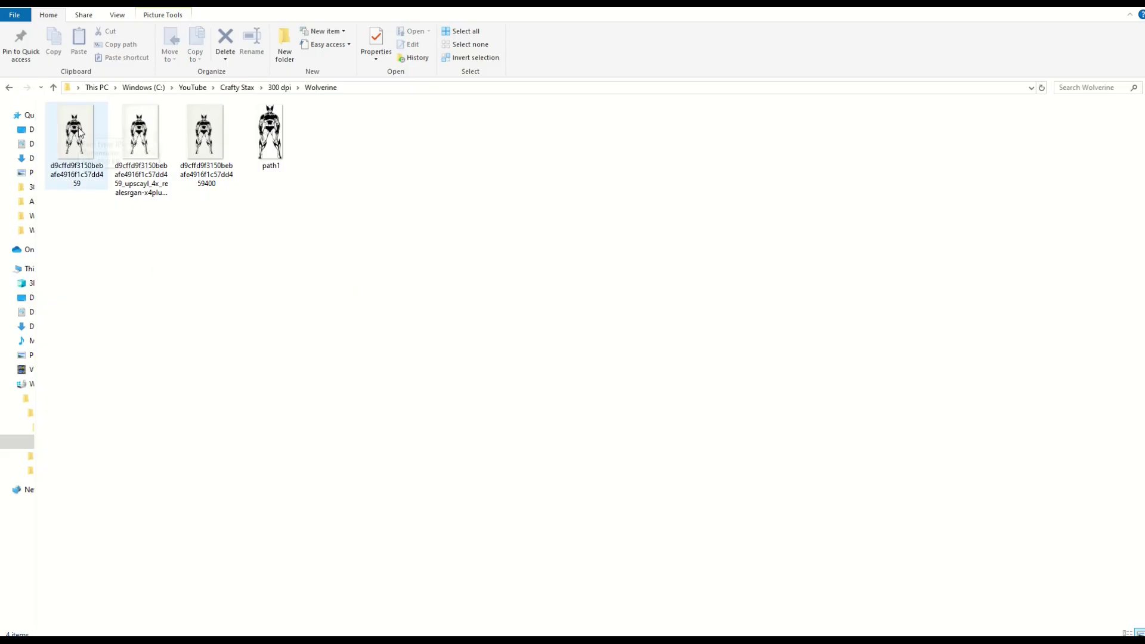
- Check that path1 in the Wolverine folder is an 11874 × 26401, 5.13 MB PNG
{"action": "mouse_move", "coordinate": [80, 132]}
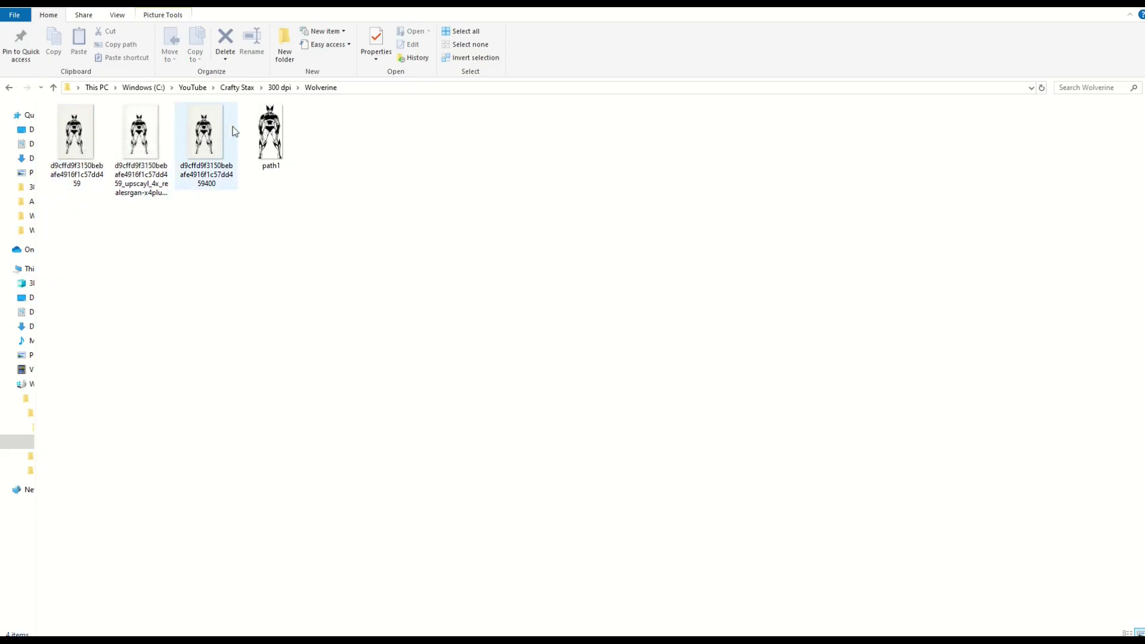
{"action": "mouse_move", "coordinate": [263, 136]}
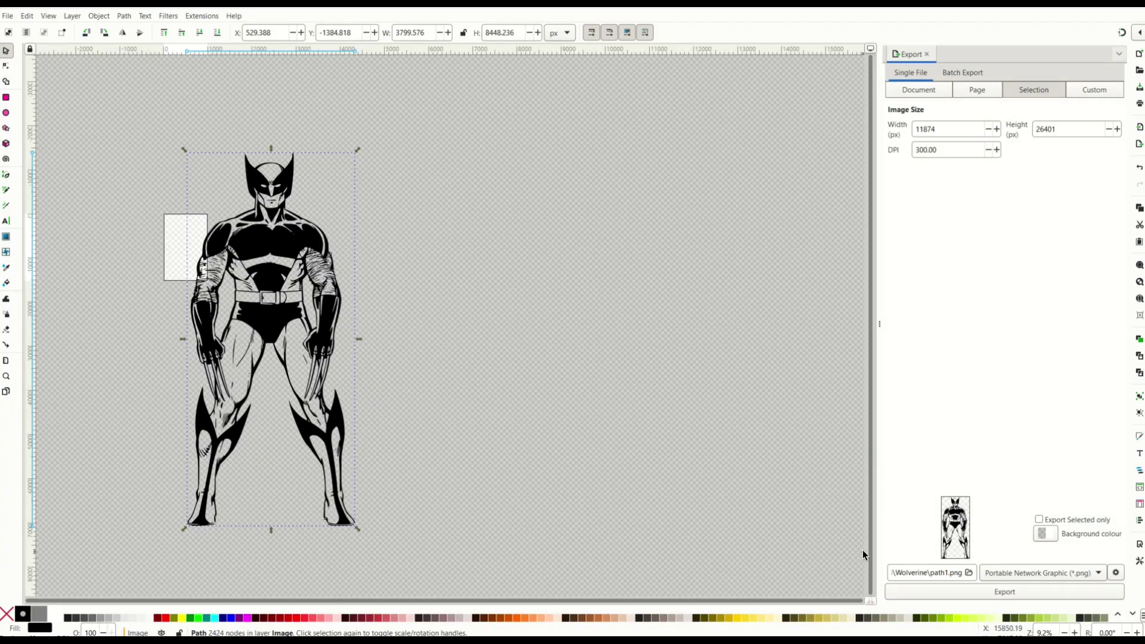
- Open the export file-type list to pick JPEG (*.jpg)
{"action": "left_click", "coordinate": [1000, 576]}
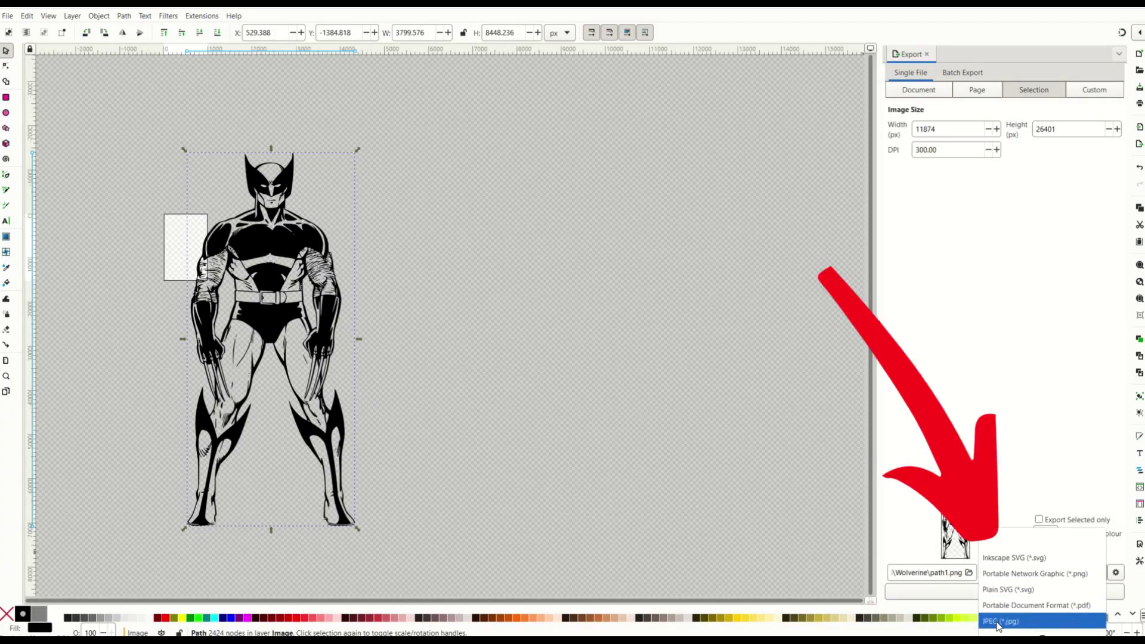